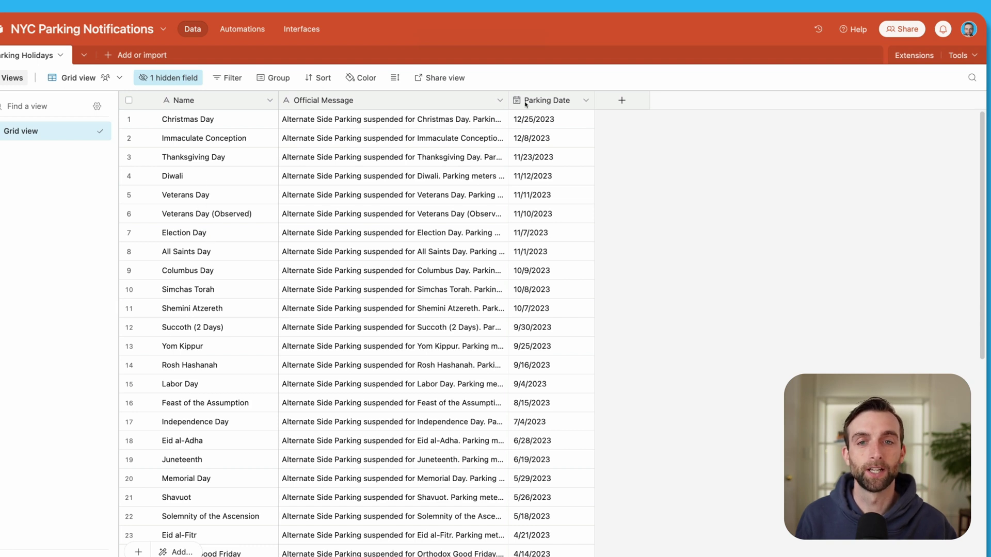
Widen the Official Message column to read full notices, then narrow it so Parking Date shows.
drag(508, 100, 912, 101)
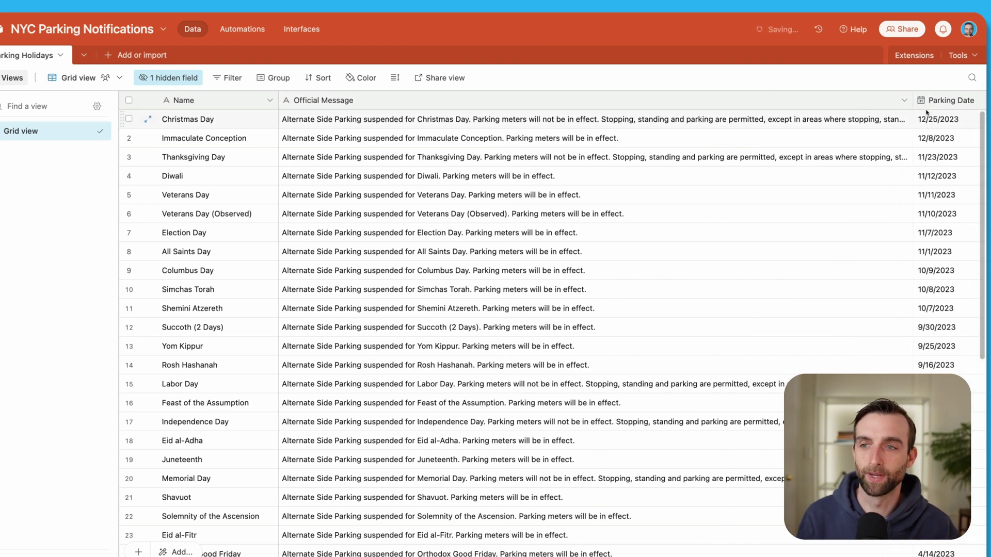
drag(912, 100, 437, 100)
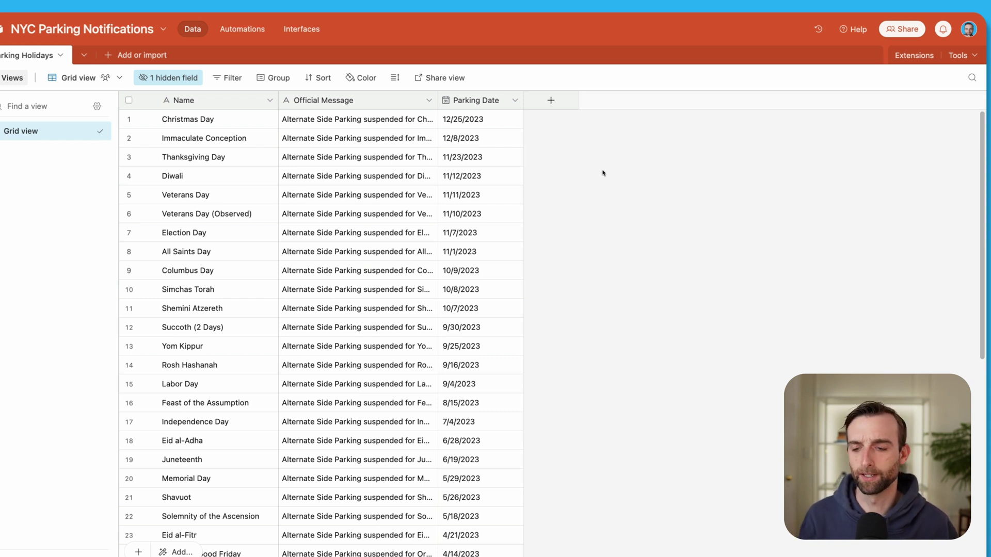
Add a new Formula field named Parking Date Weekday.
click(550, 102)
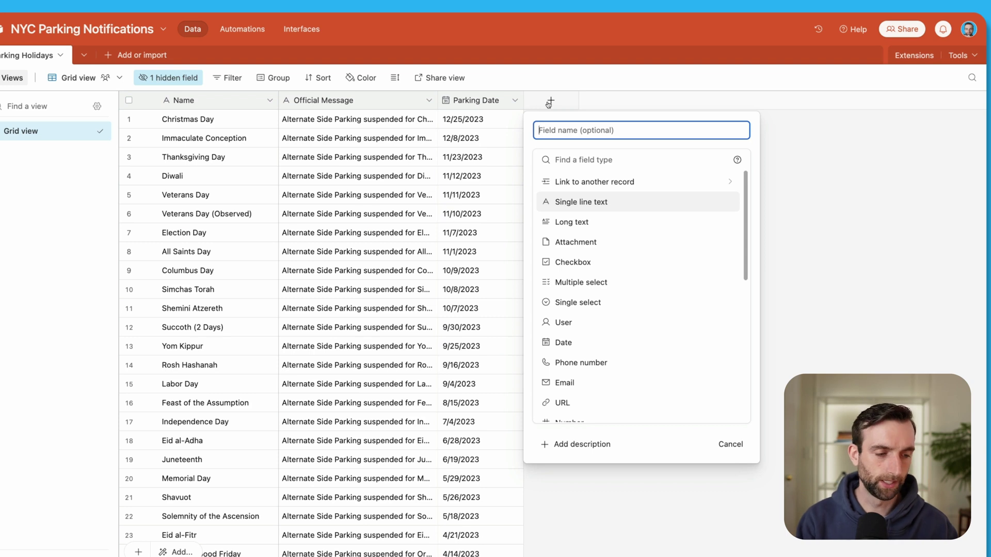
click(548, 104)
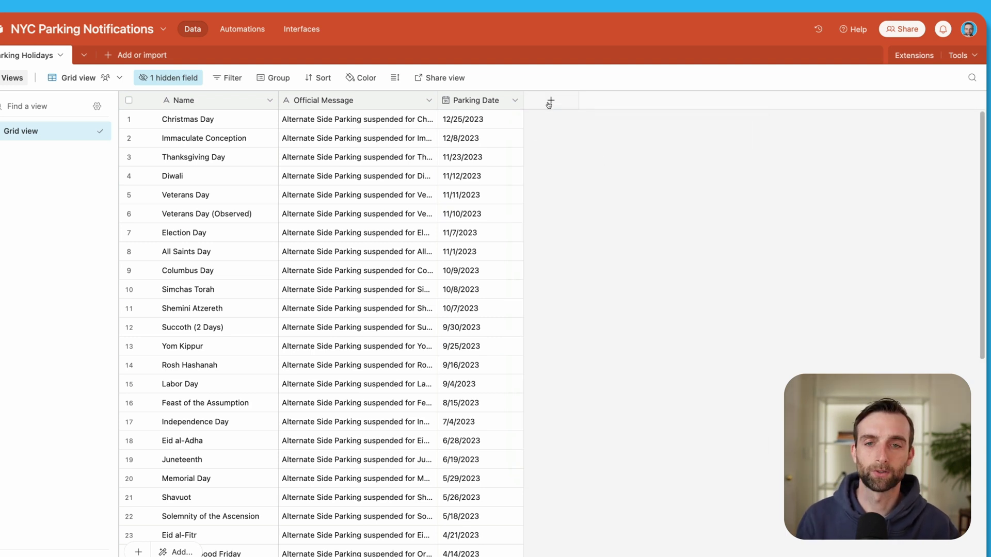
click(549, 102)
text(Parking Date Weekday)
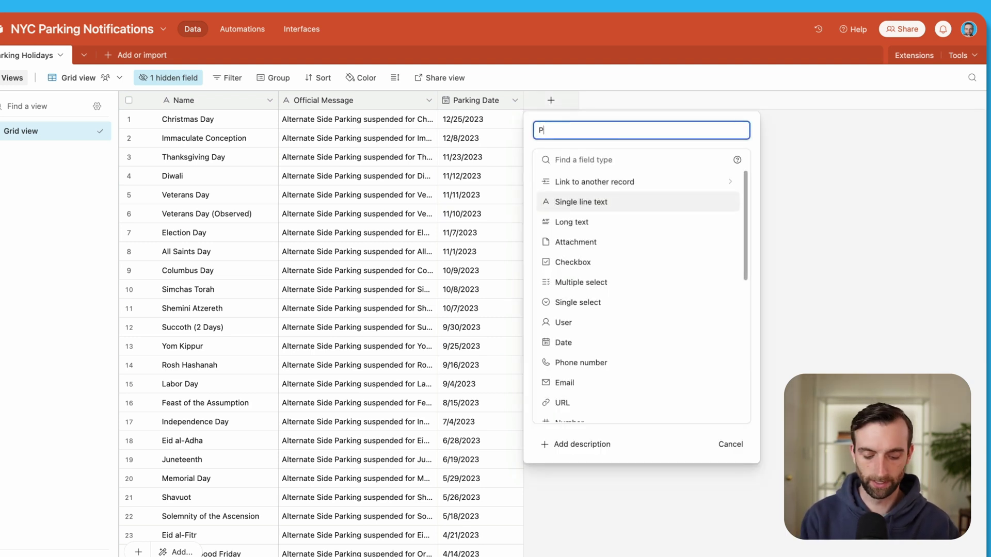
click(593, 160)
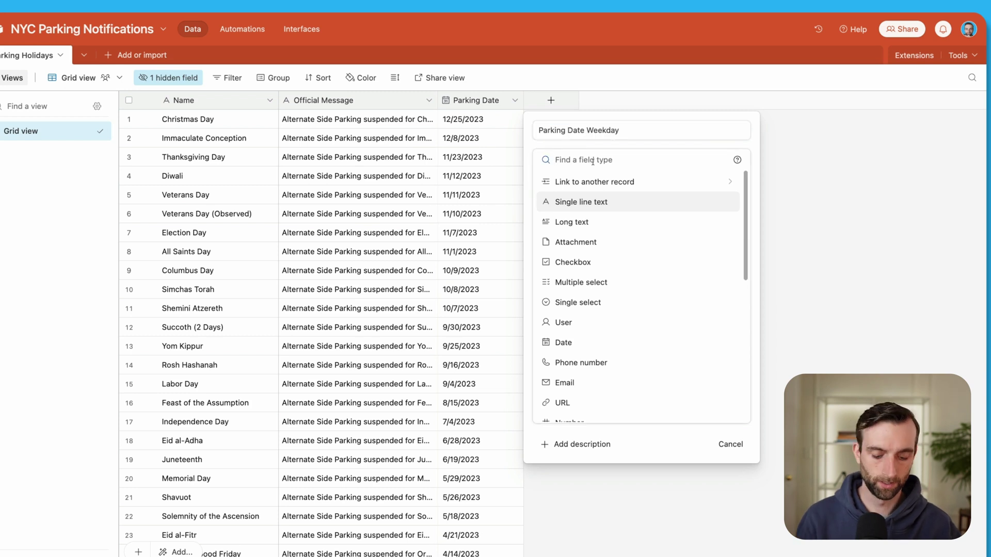
text(f)
click(599, 184)
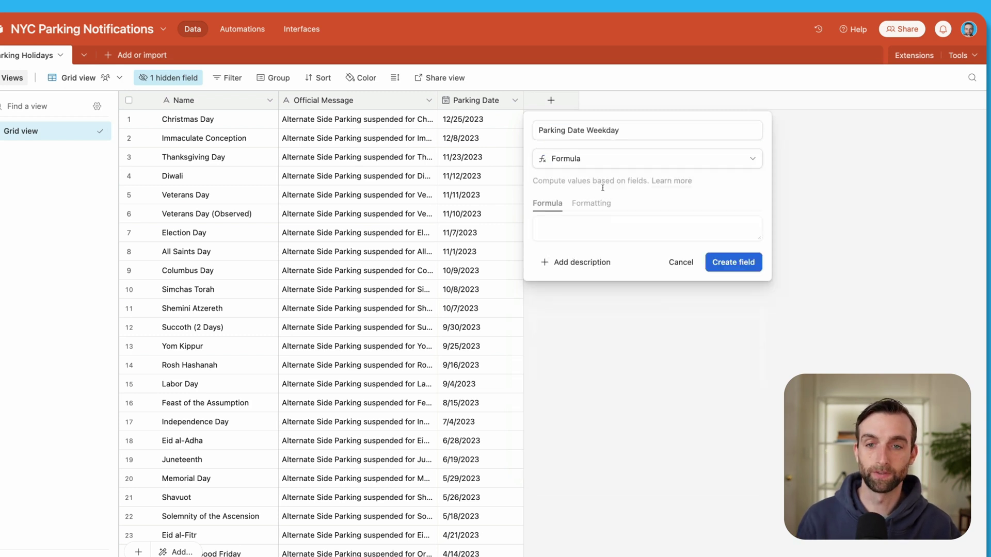
Enter the formula DATETIME_FORMAT({Parking Date},'dddd') and create the field.
click(607, 228)
text(date)
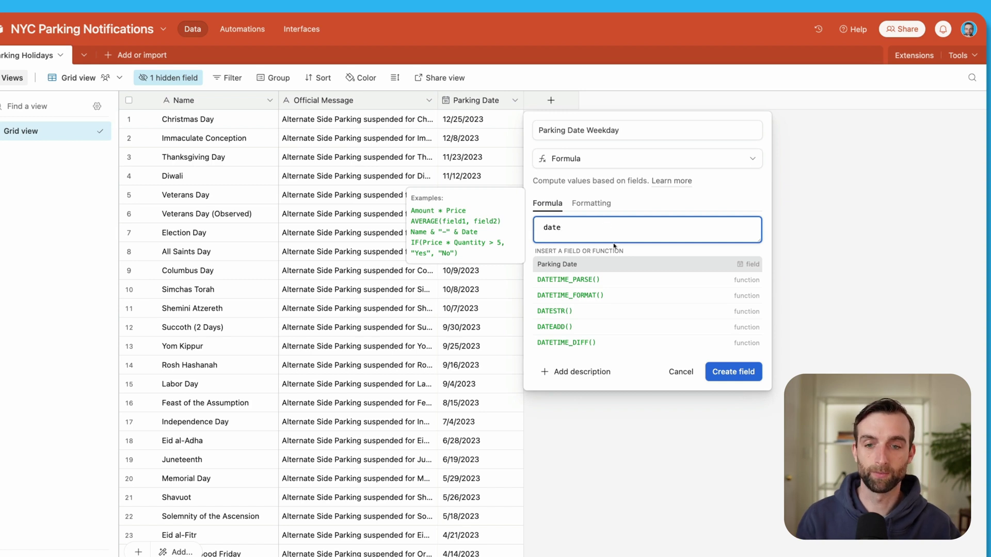
click(615, 295)
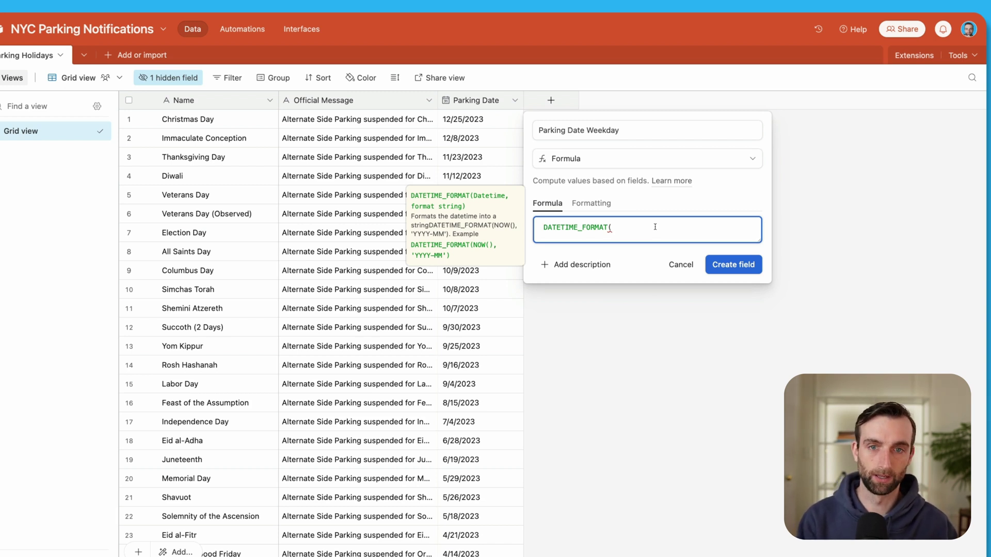
text(pa)
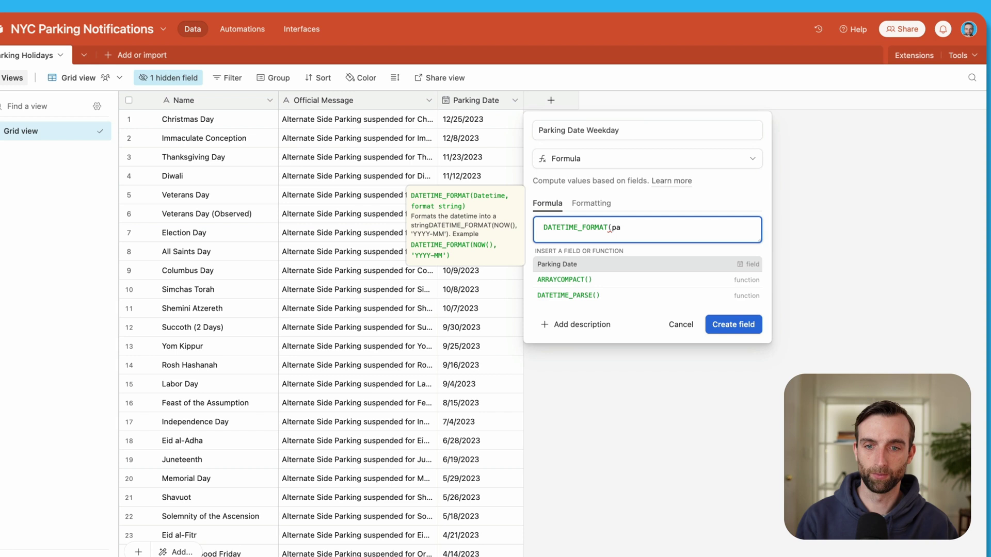
click(662, 263)
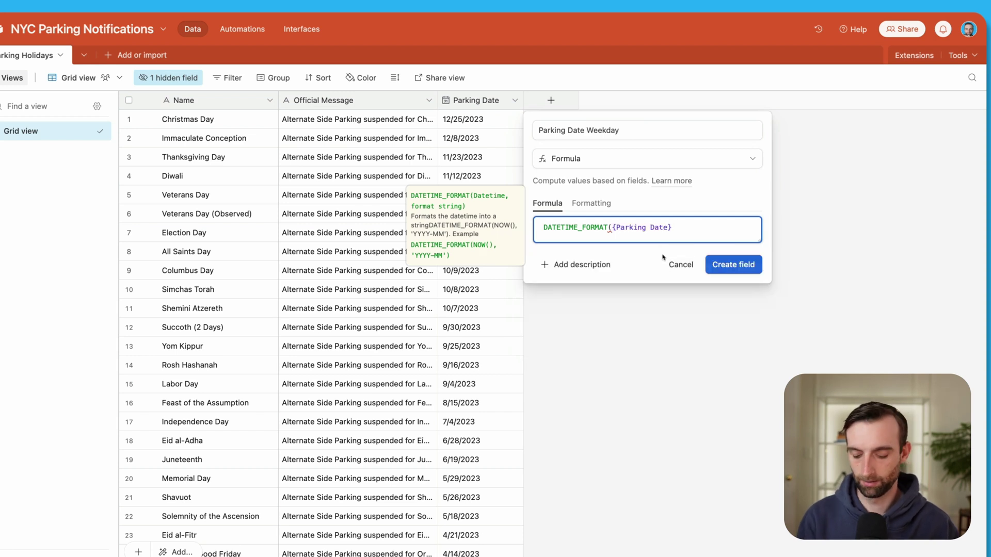
text(,'')
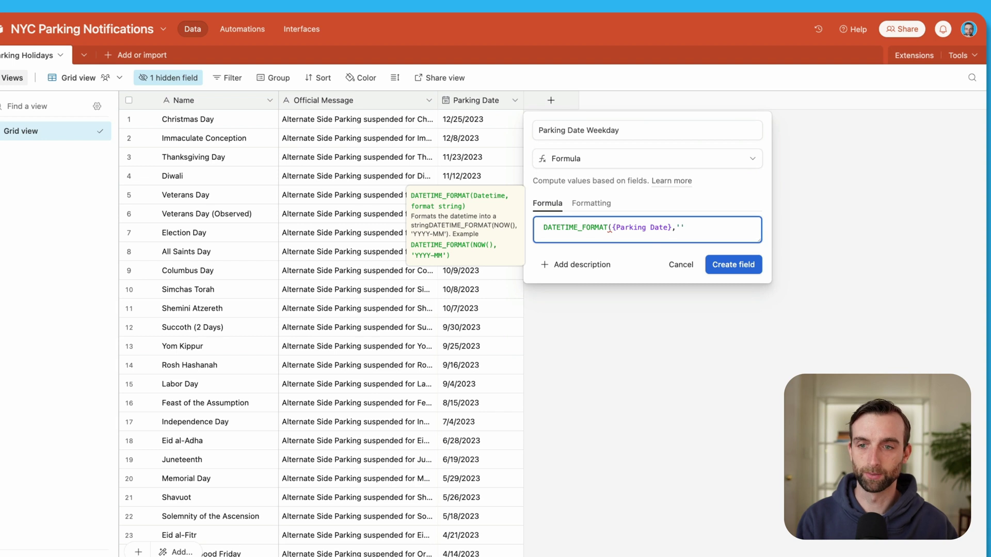
text(dddd)
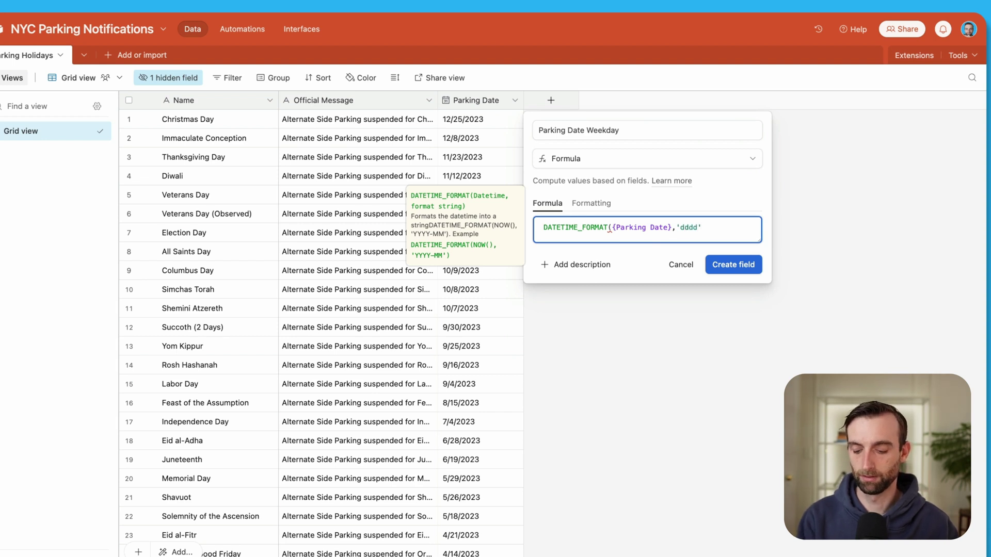
text())
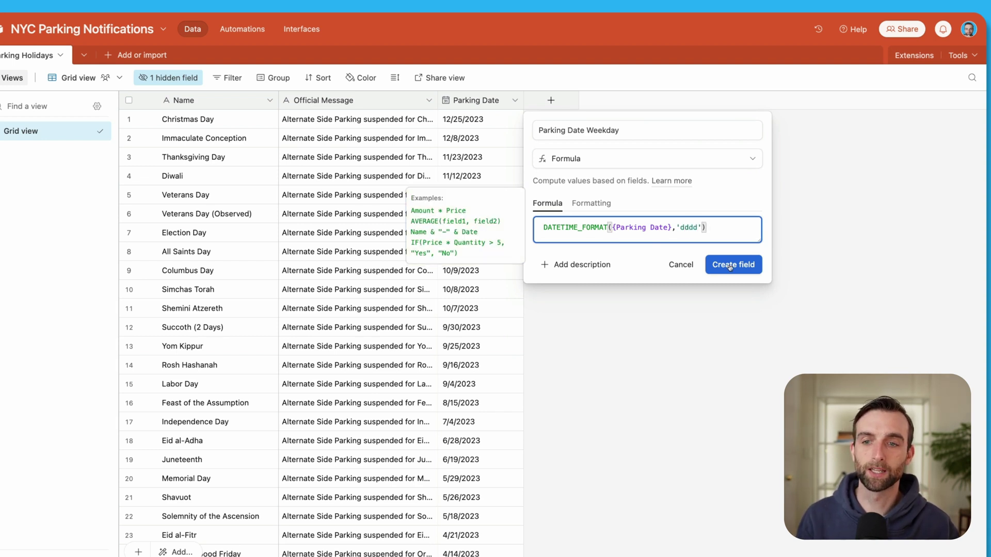
click(723, 266)
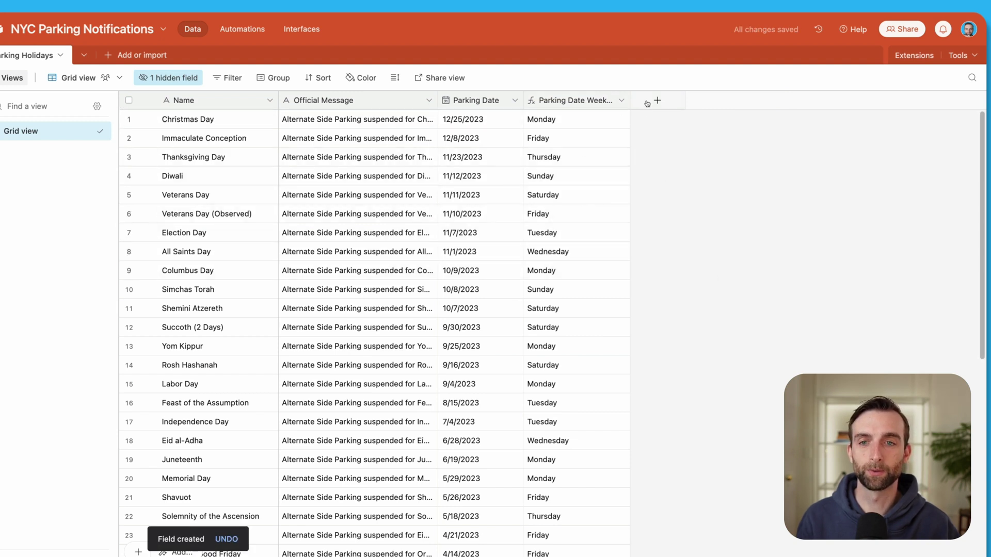
Widen the Weekday column and add a Formula field named Parking Date Month and Day.
drag(629, 100, 644, 100)
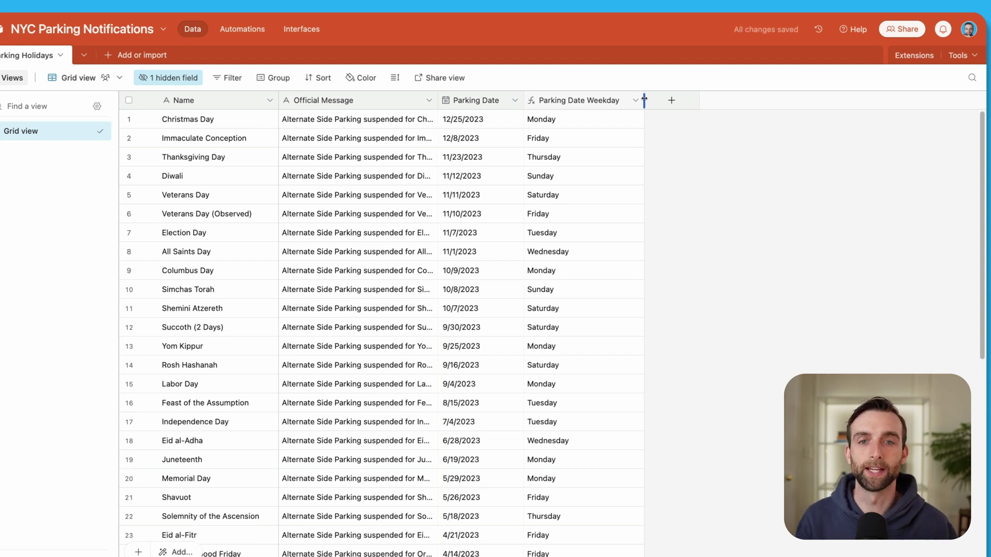
click(674, 101)
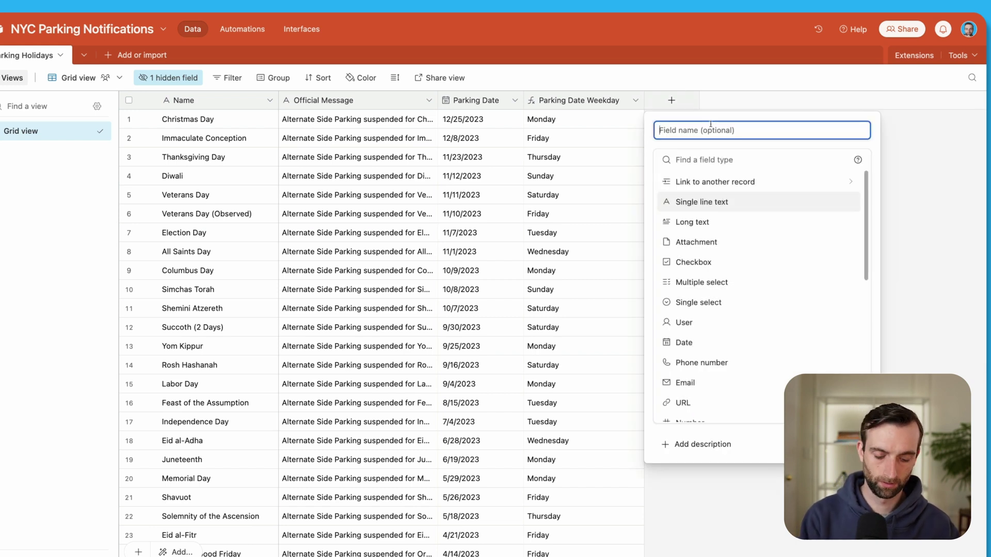
text(Par)
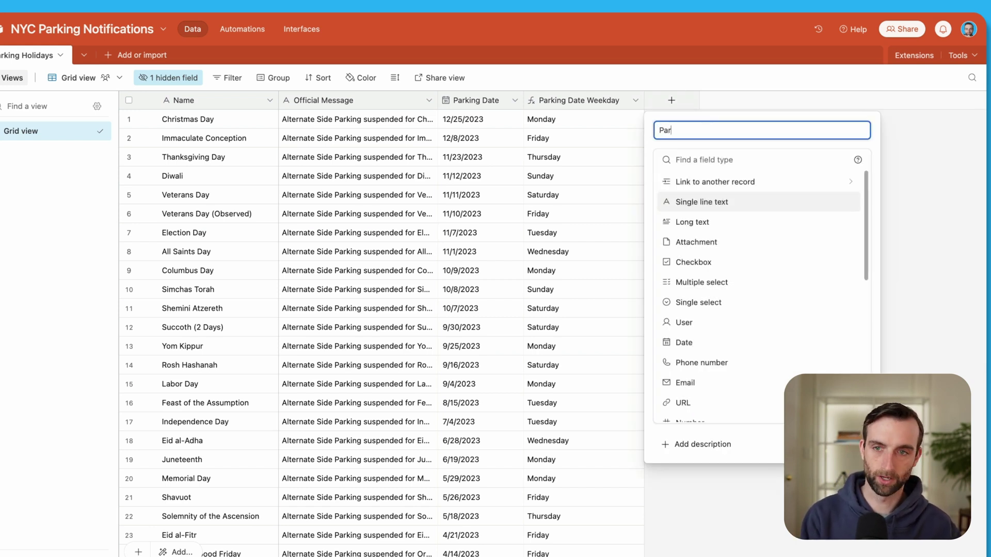
text(king Date )
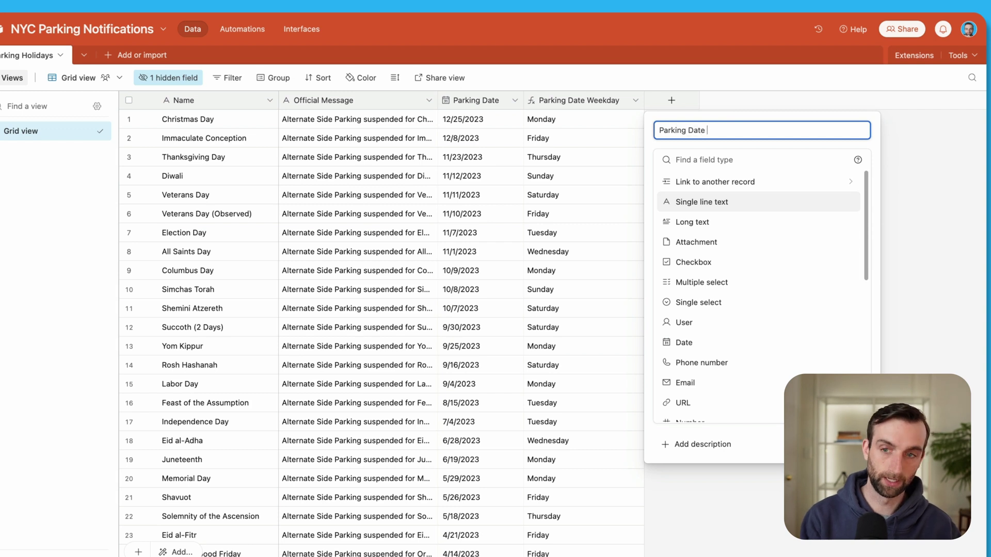
text(Month and Day)
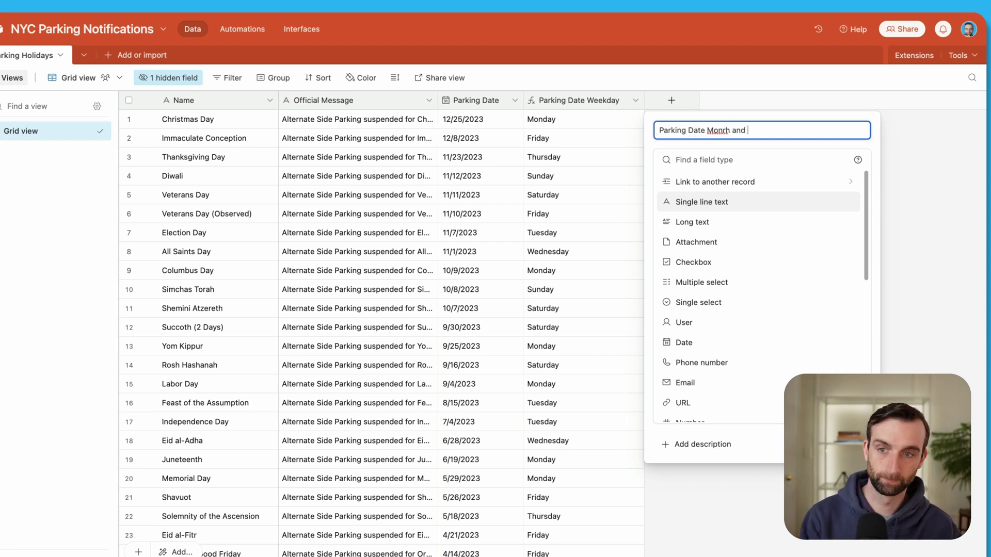
key(Tab)
text(f)
click(731, 188)
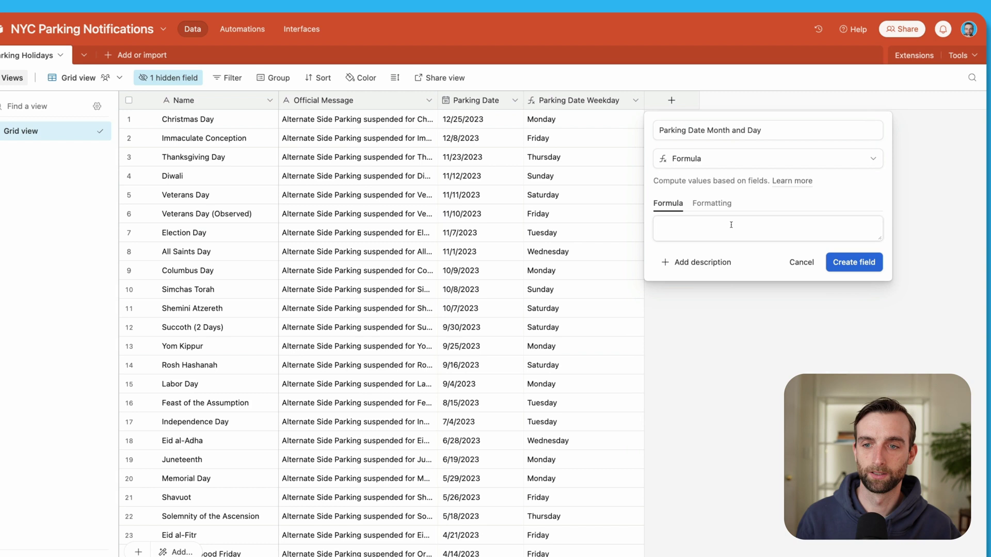
Enter the formula DATETIME_FORMAT({Parking Date},'MMMM D') and create the field.
text(date)
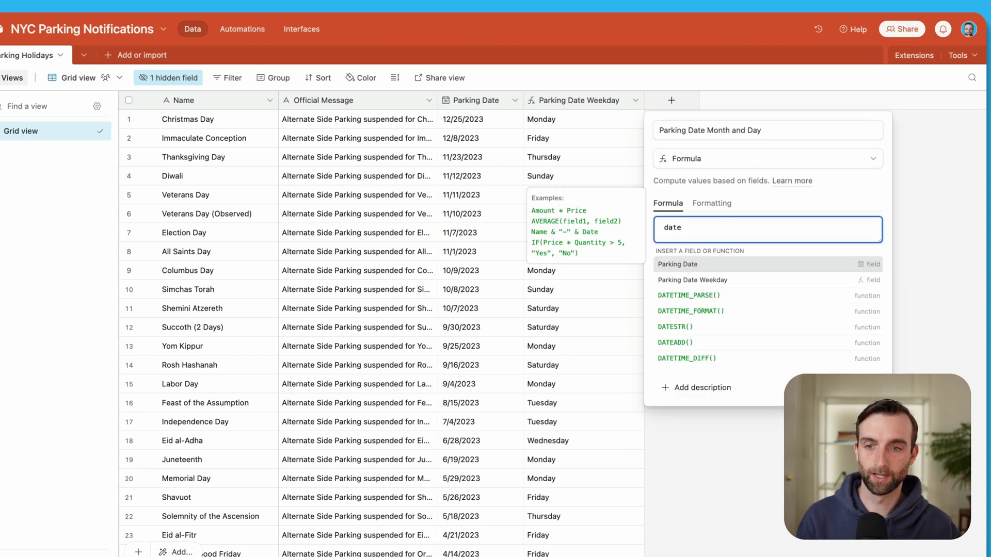
click(691, 310)
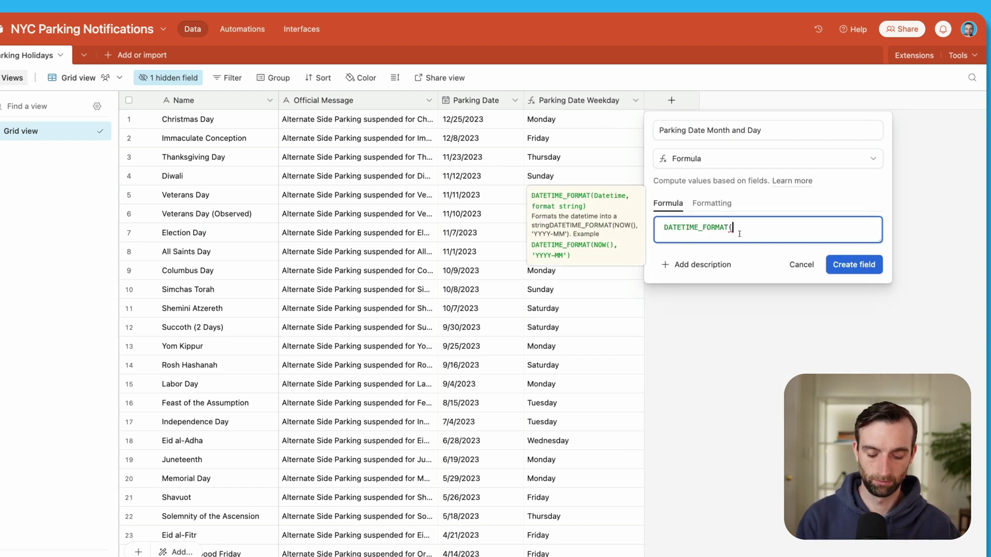
text(par)
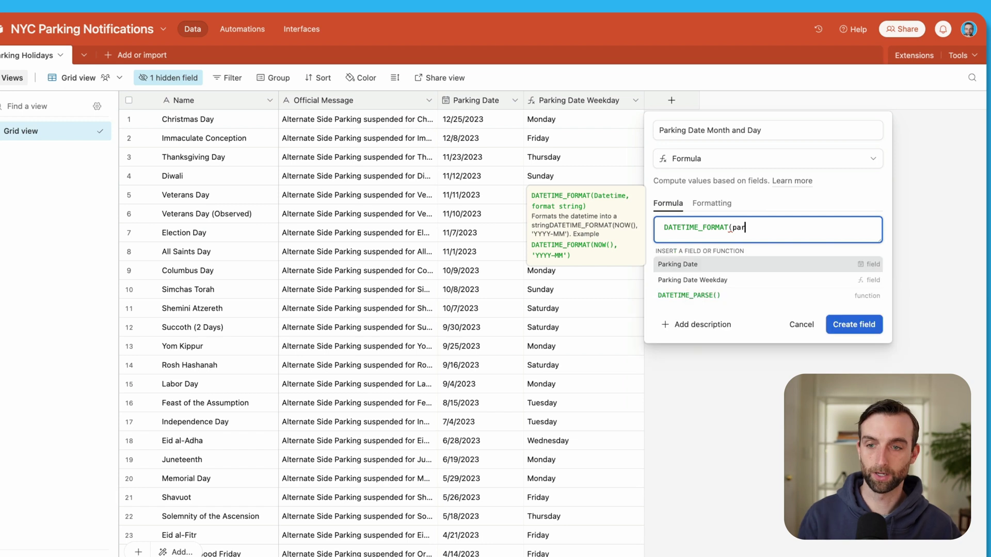
click(737, 265)
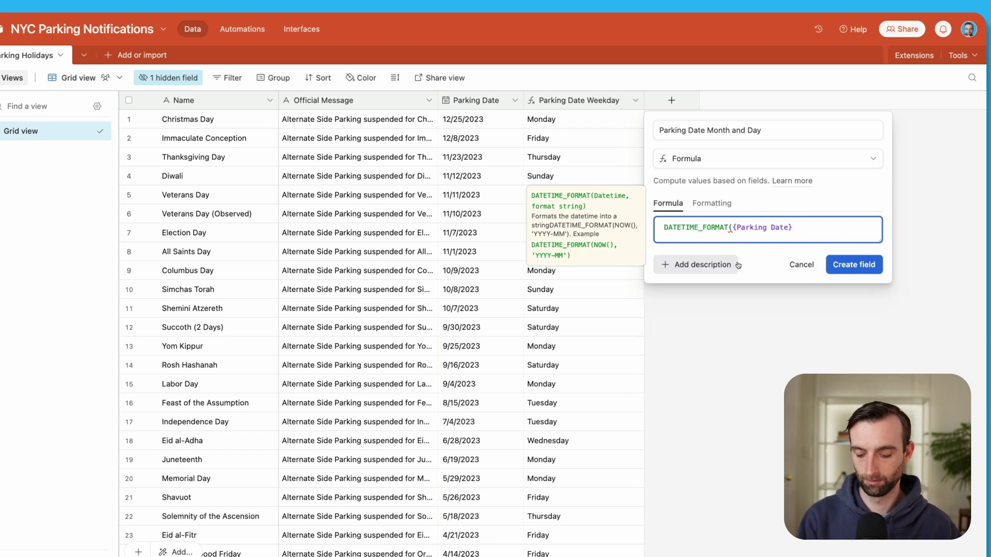
text(, ')
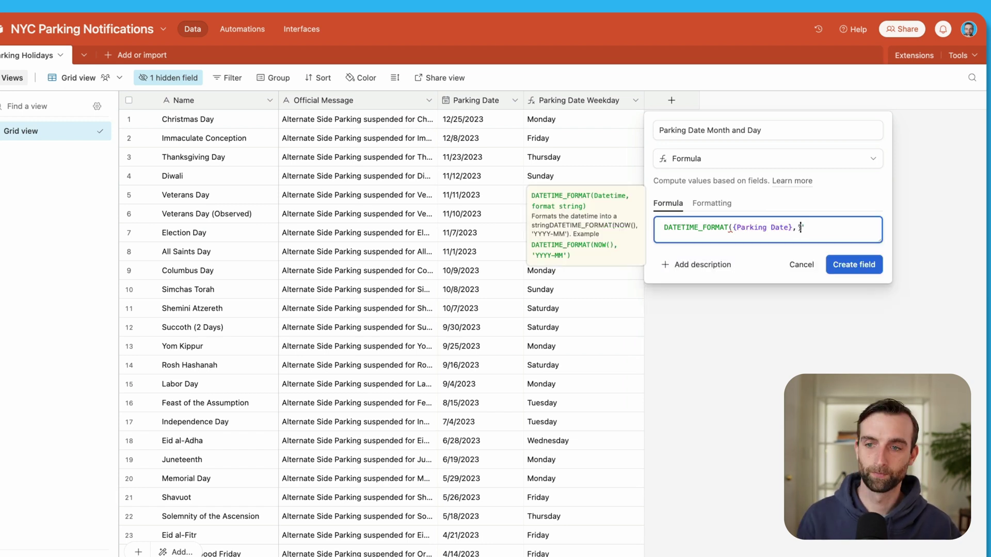
text(MMMM )
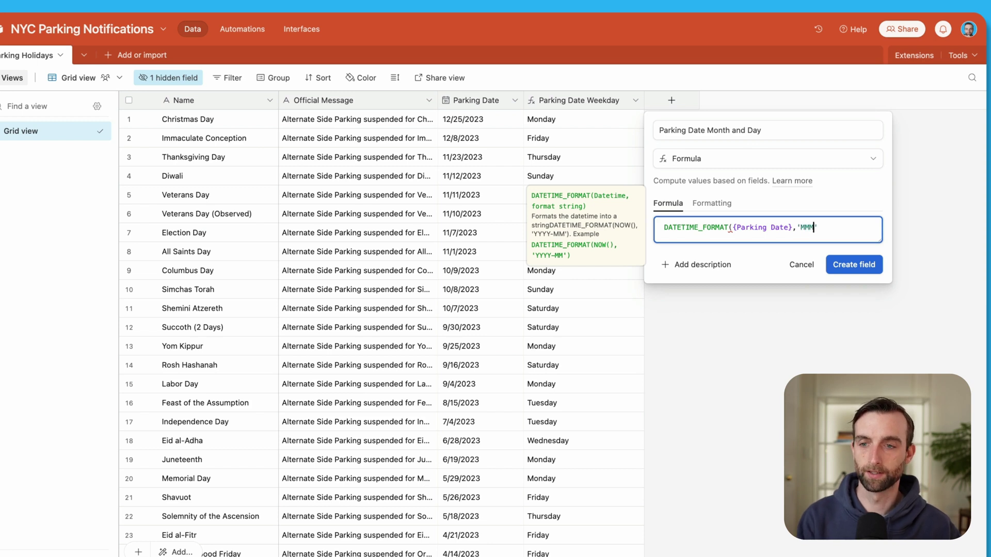
text(D)
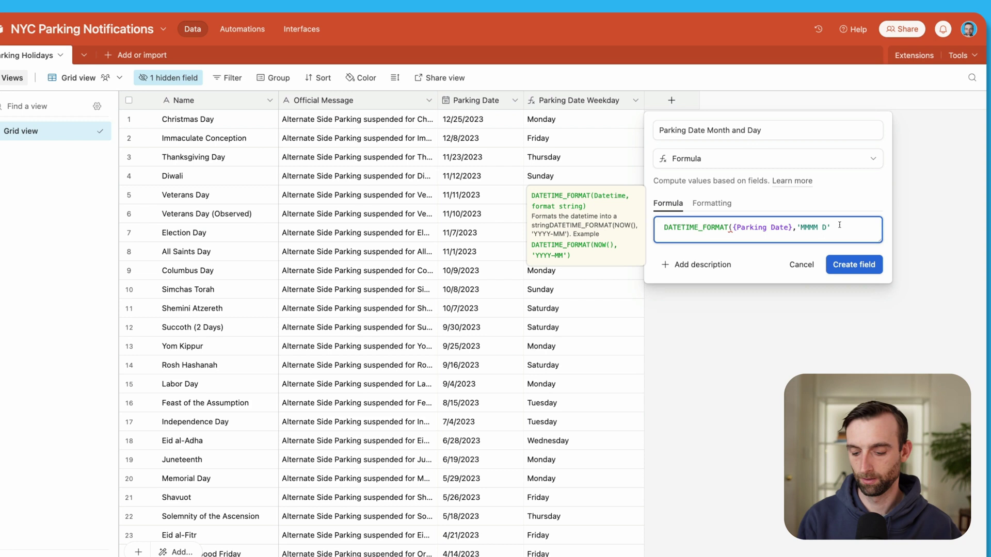
text())
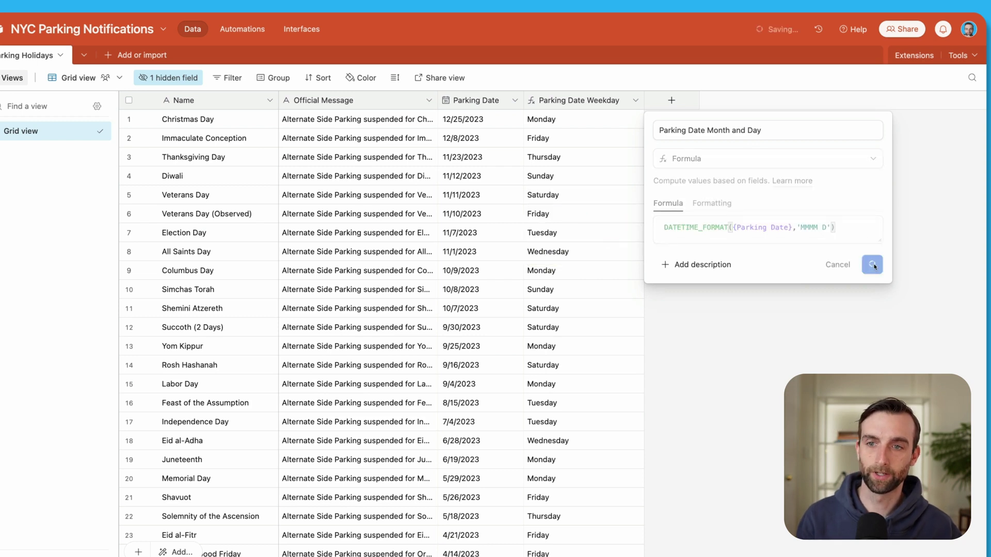
click(875, 265)
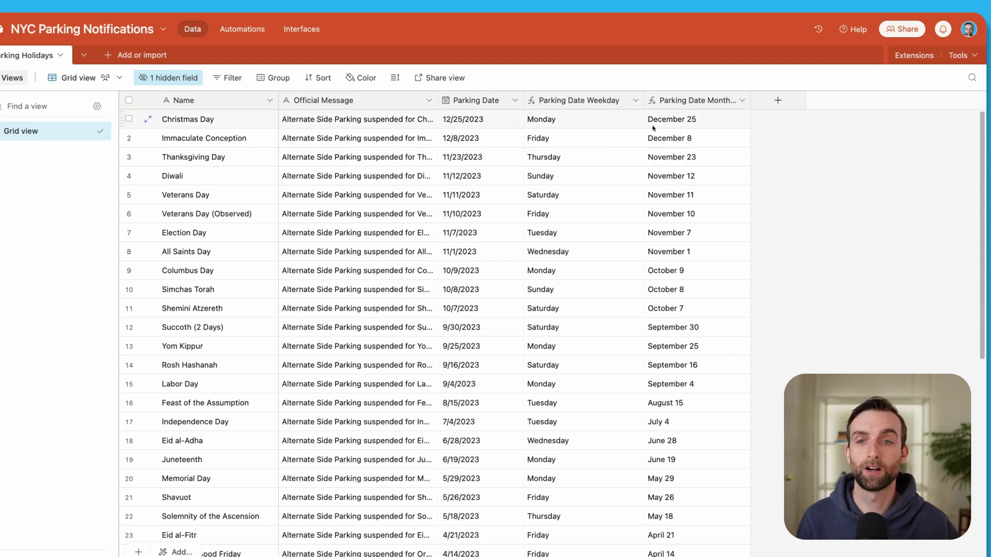
Add a Formula field named Notify Date with the pasted weekday-based DATEADD formula, enlarging the formula box.
click(778, 102)
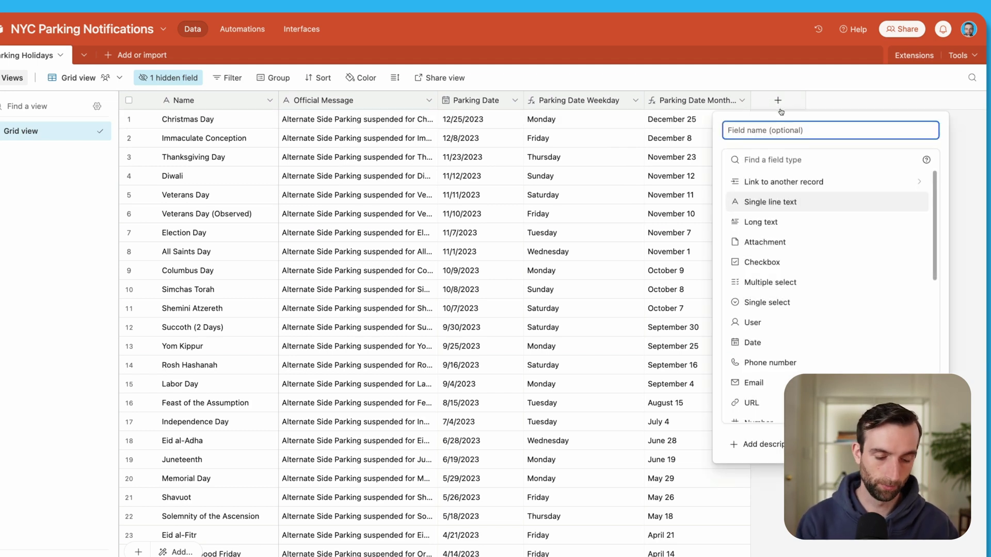
text(No)
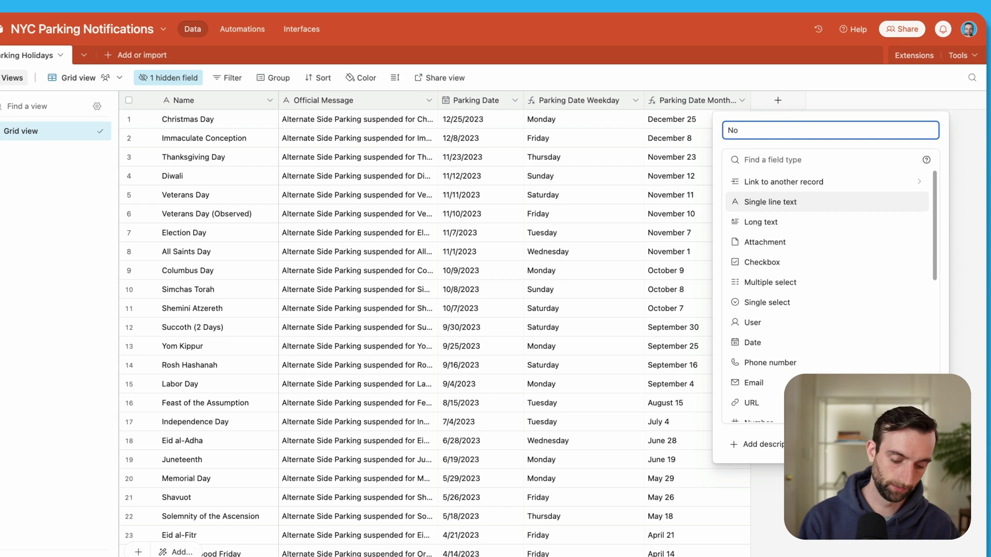
text(tify Date)
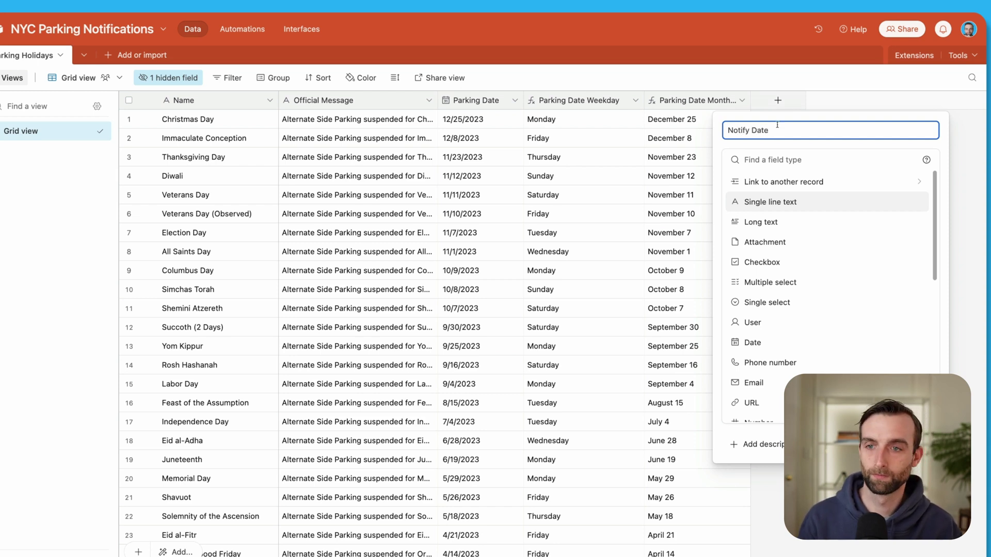
click(782, 160)
text(f)
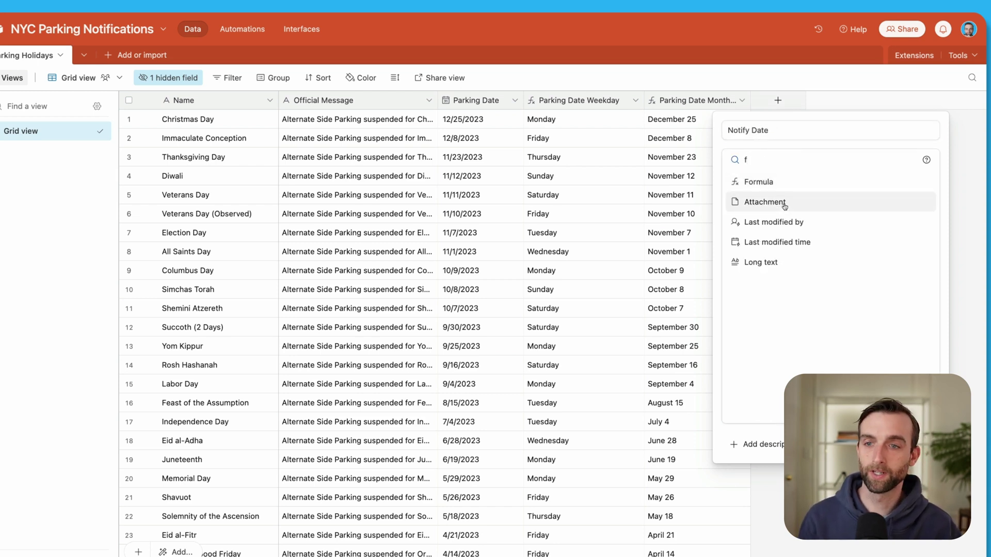
click(783, 185)
click(785, 224)
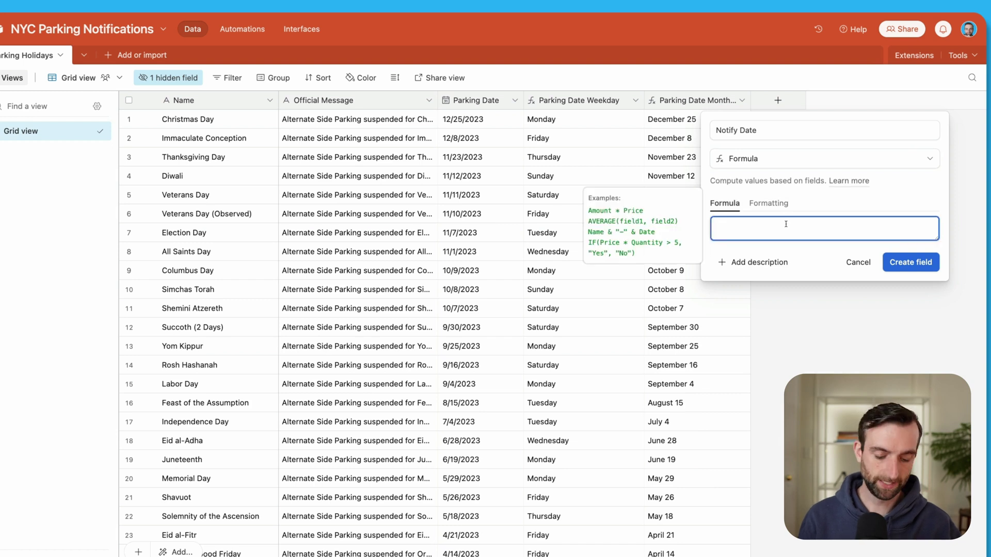
key(super+v)
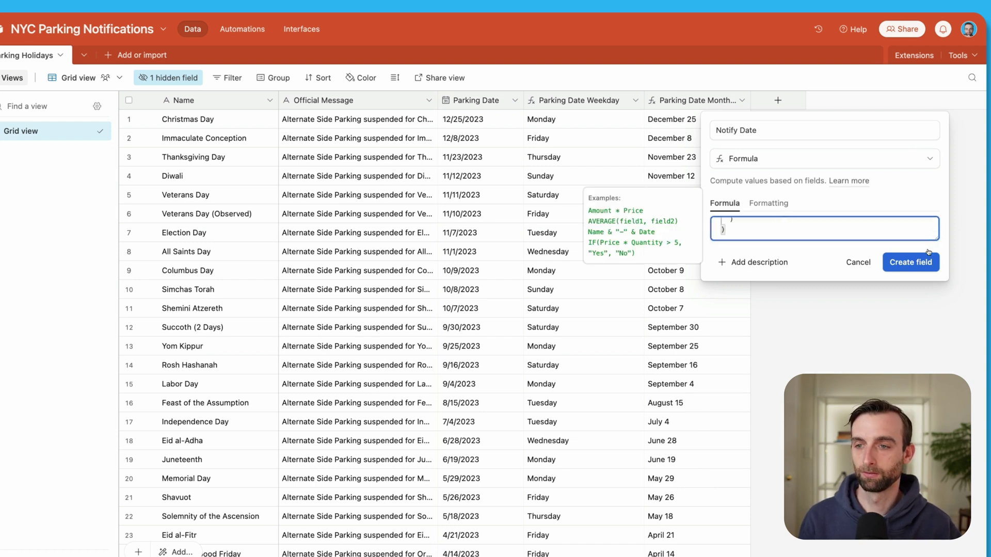
drag(936, 239, 937, 480)
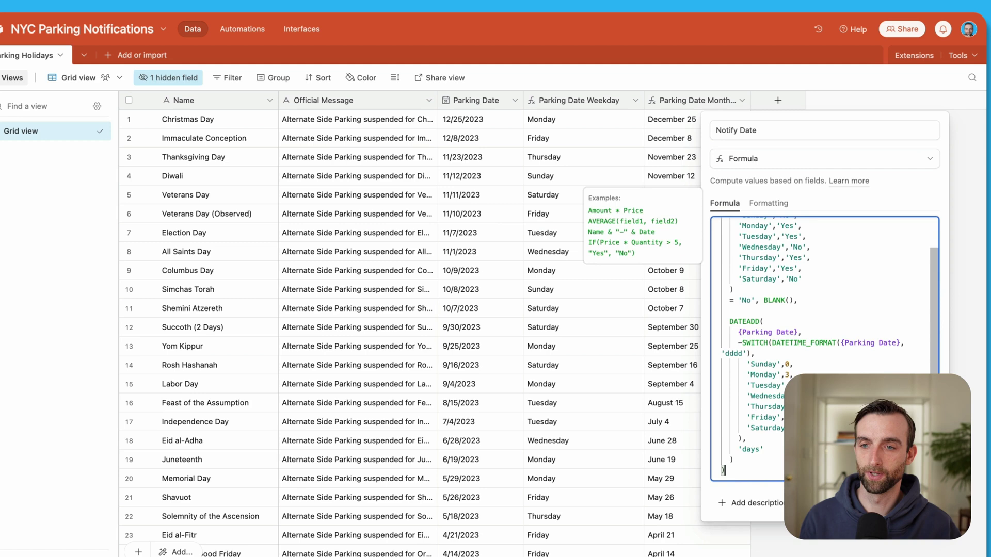
scroll(748, 335, up, 3)
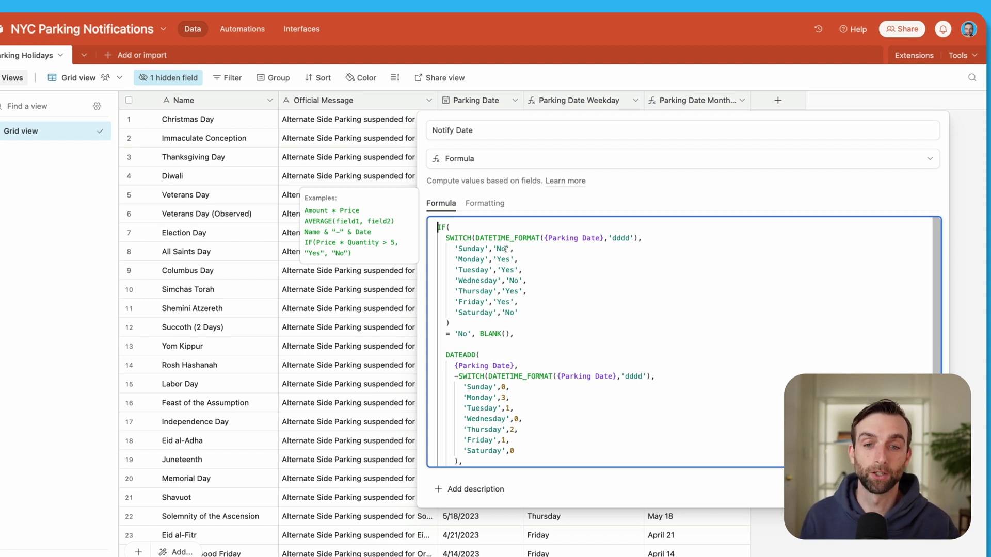
click(507, 249)
key(BackSpace)
key(BackSpace)
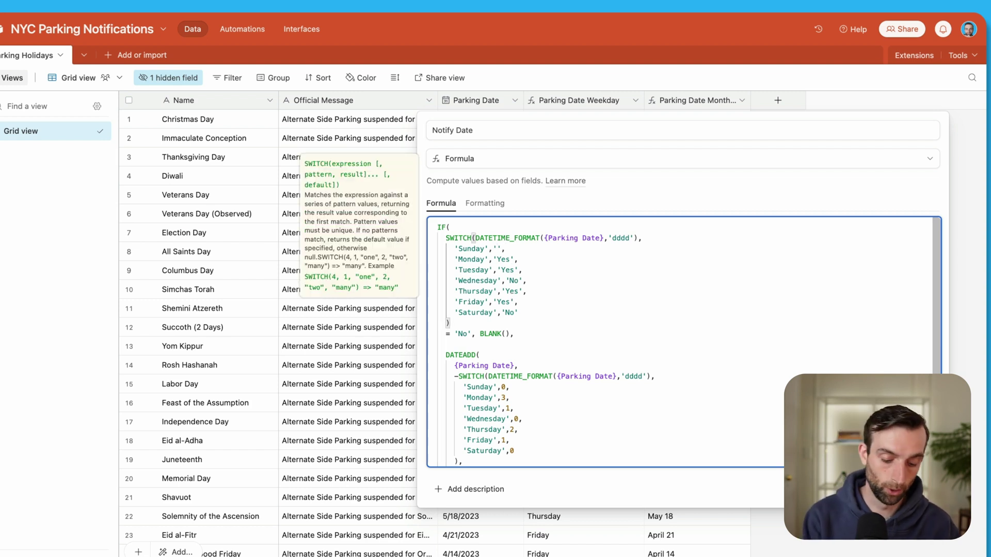
text(Yes)
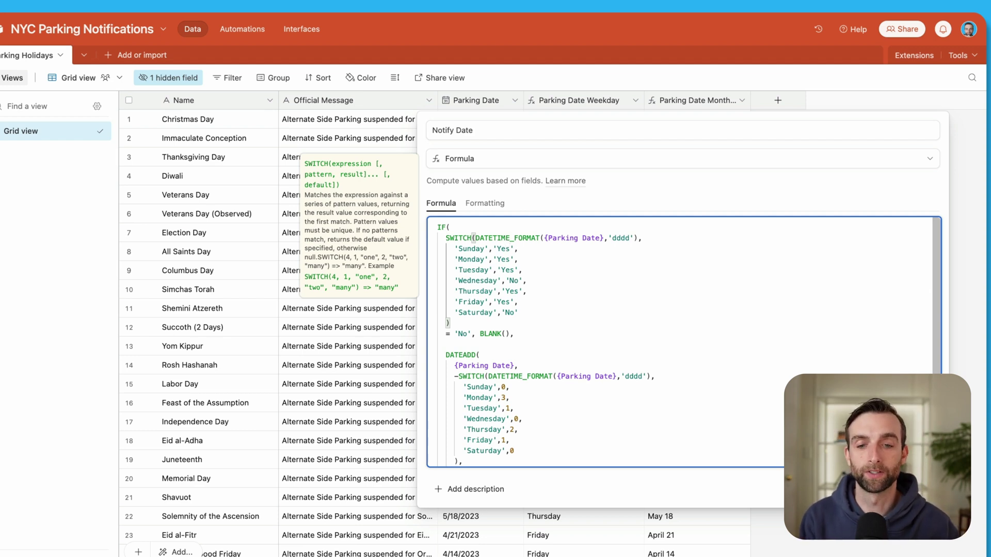
key(BackSpace)
key(BackSpace)
key(BackSpace)
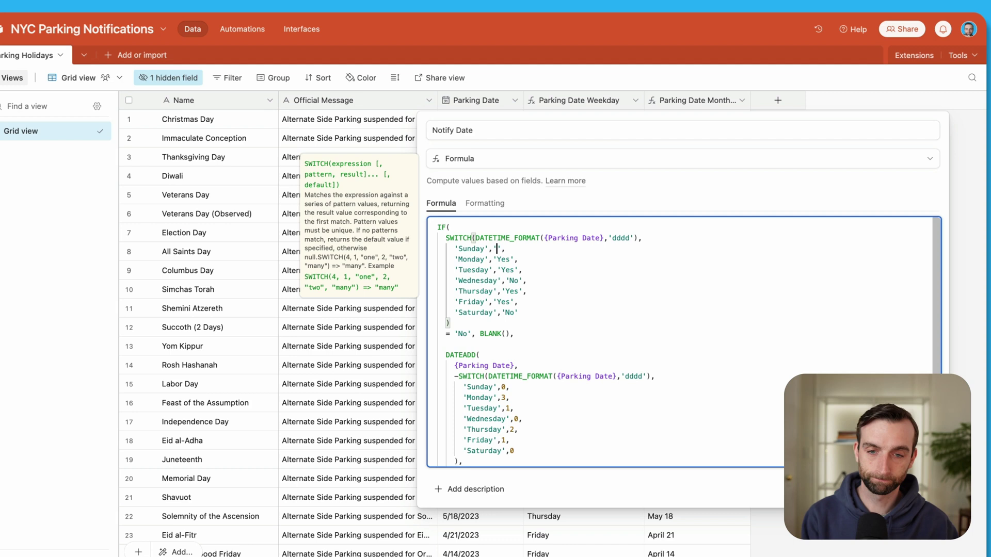
text(No)
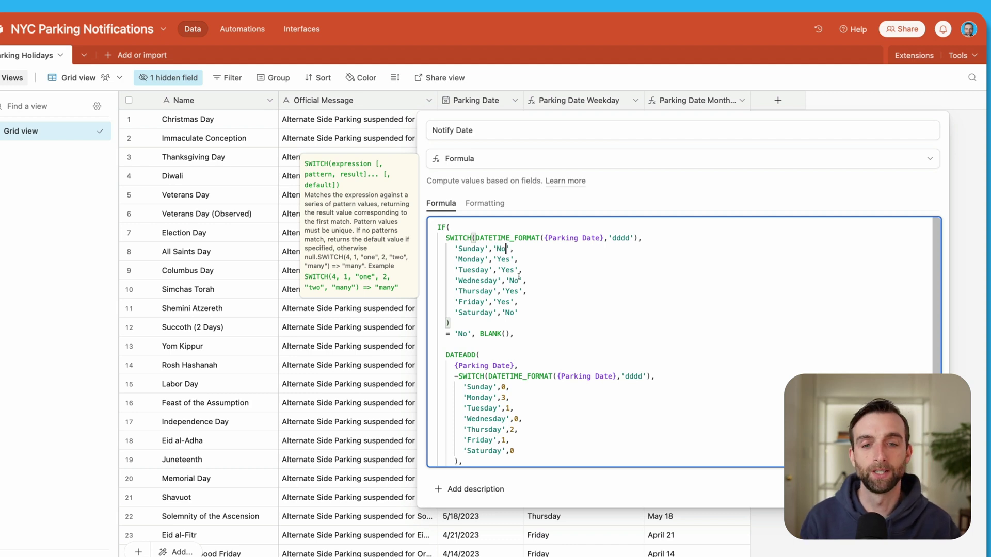
key(Down)
key(Down)
key(Down)
key(Down)
key(Down)
key(Down)
key(Down)
key(Down)
key(Down)
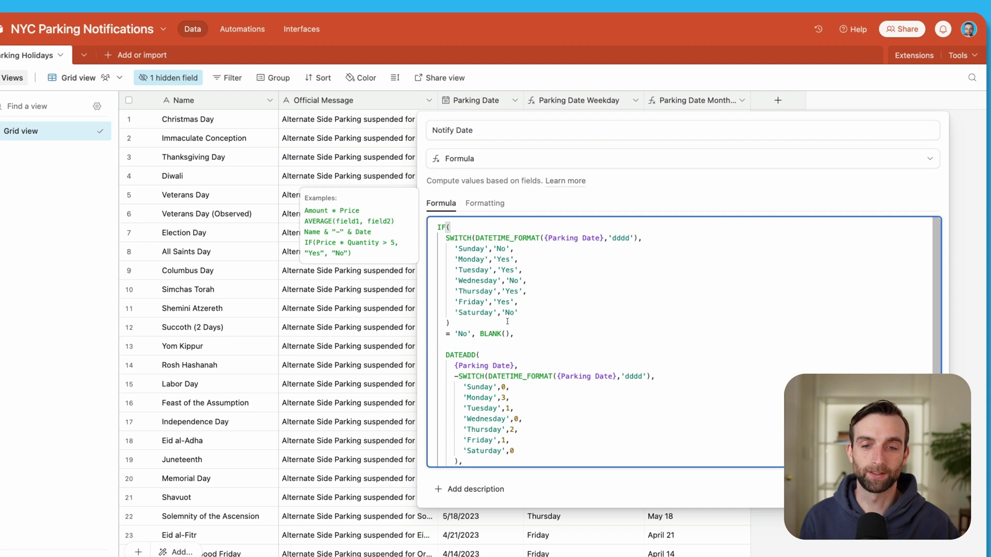
click(474, 334)
text(,)
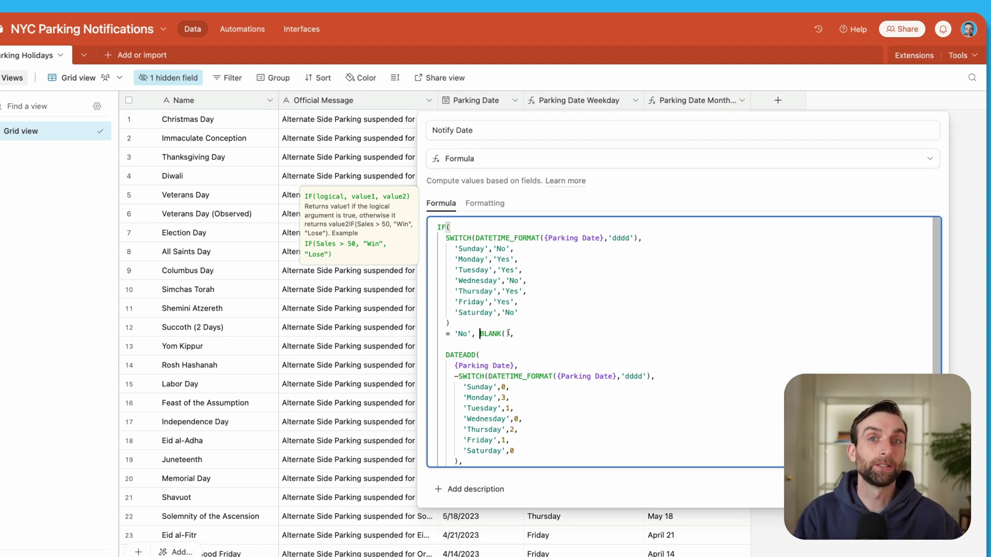
scroll(557, 379, down, 1)
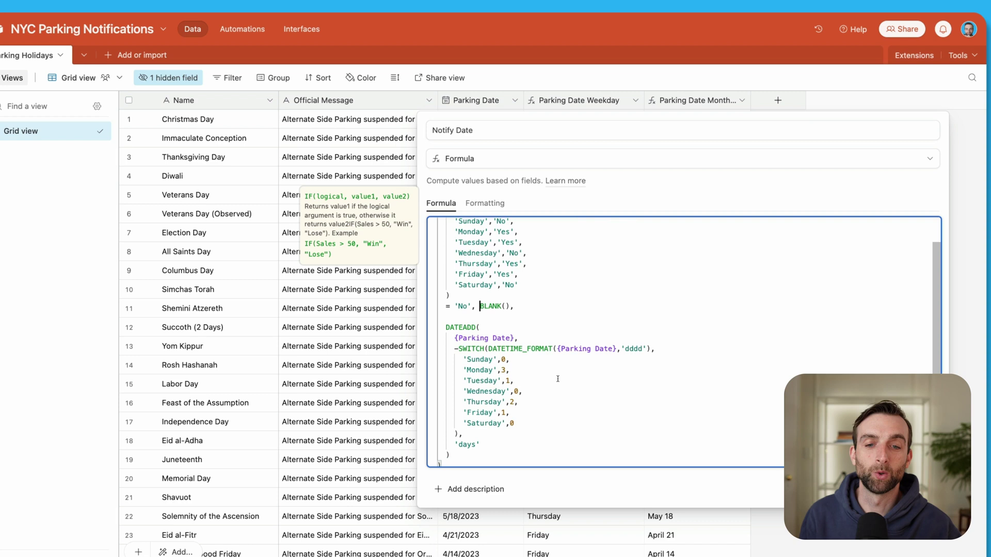
scroll(558, 379, up, 1)
click(479, 326)
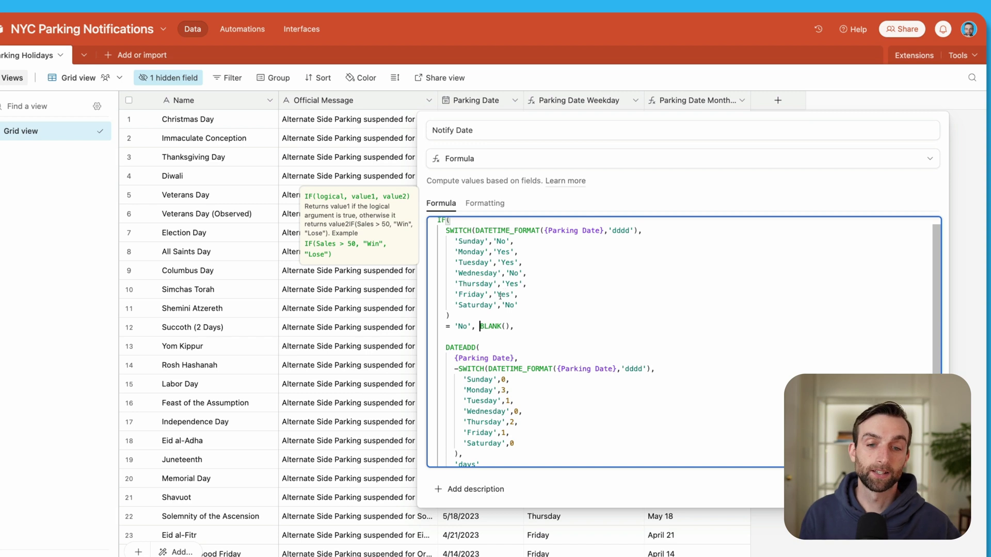
scroll(521, 385, down, 2)
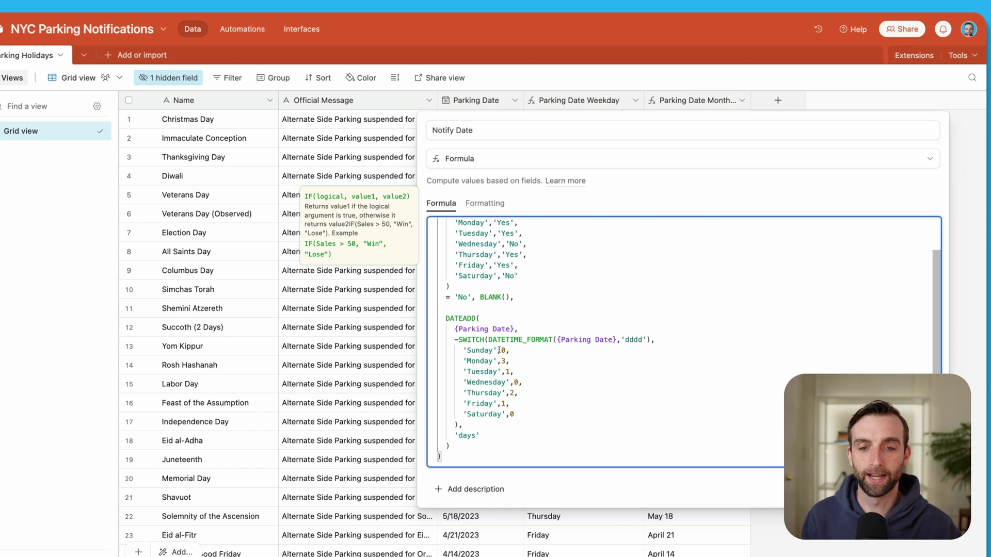
click(495, 351)
click(519, 381)
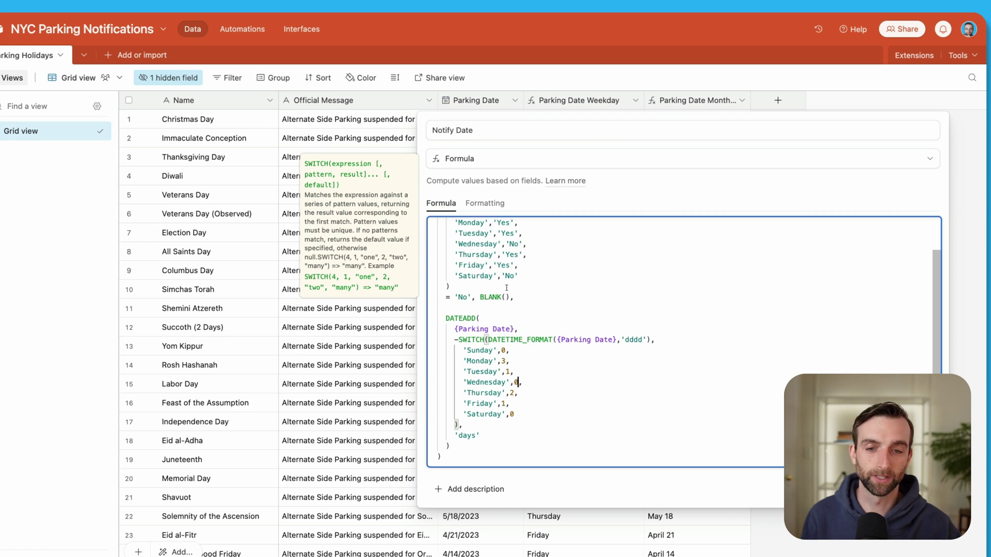
click(503, 362)
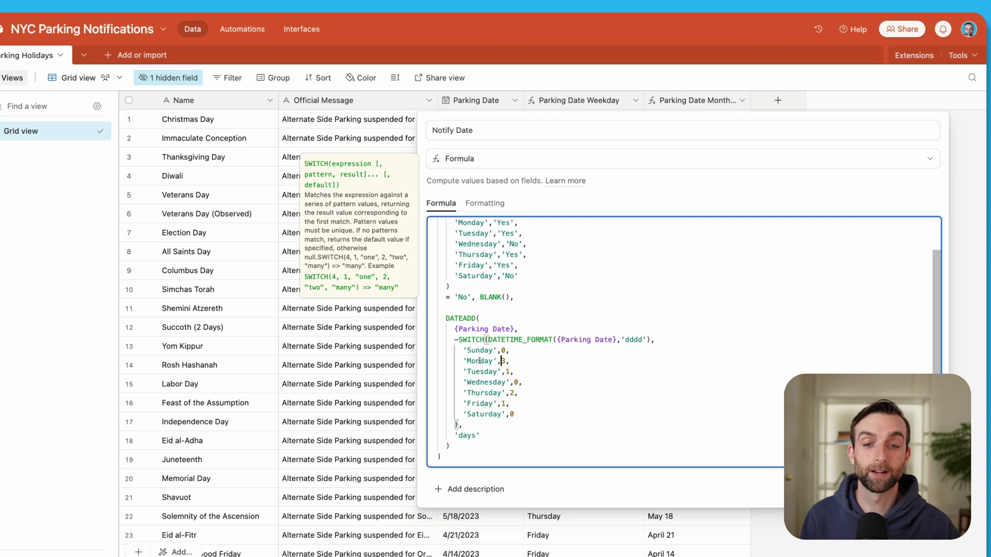
double_click(504, 362)
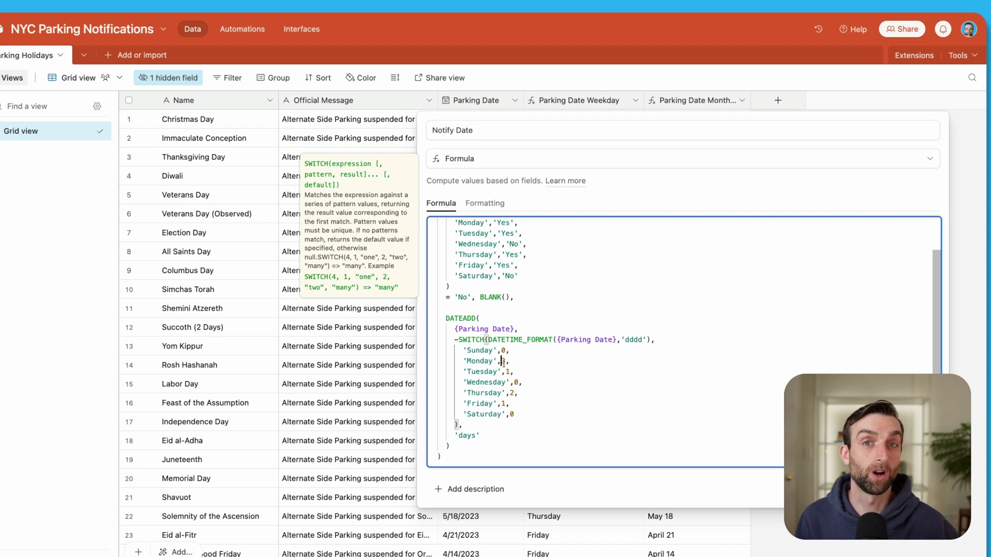
click(510, 371)
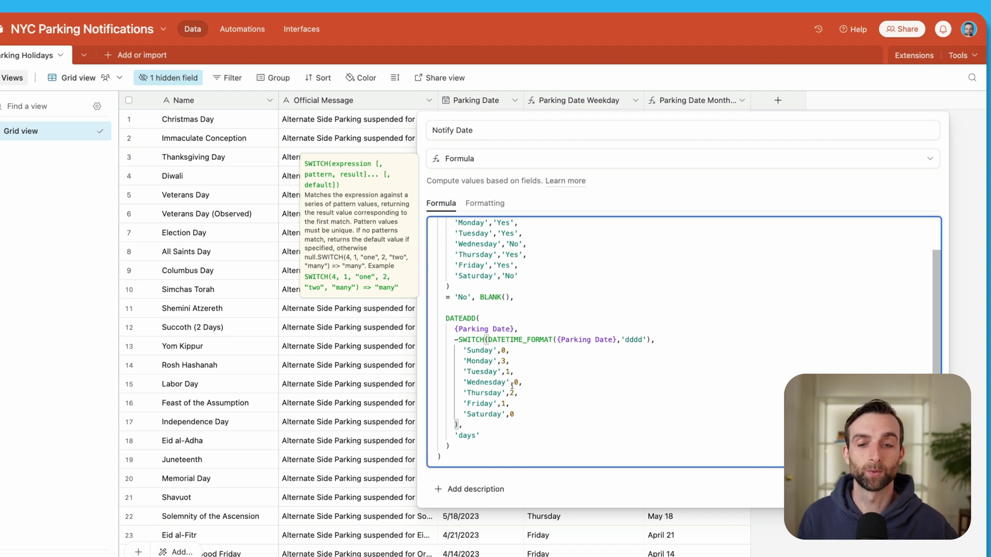
click(455, 340)
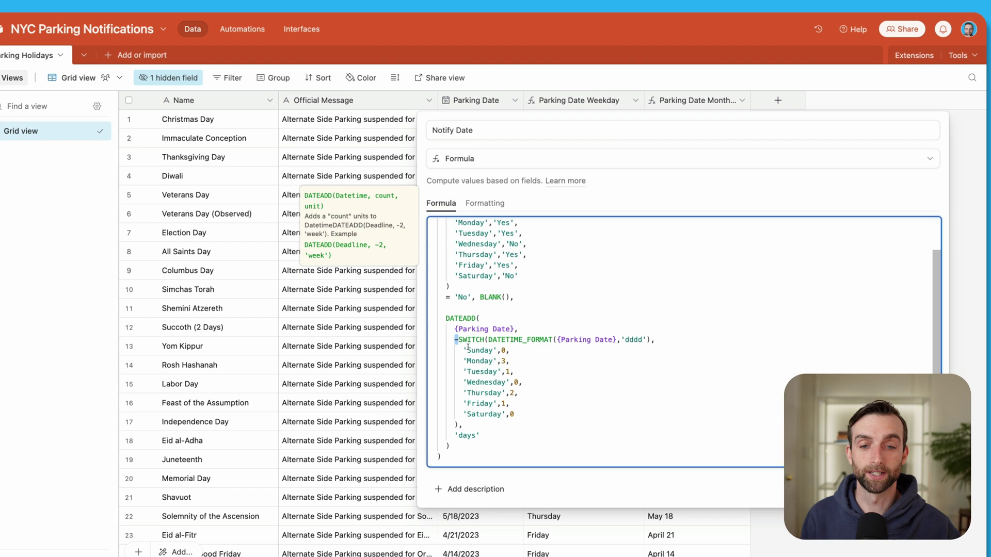
click(464, 341)
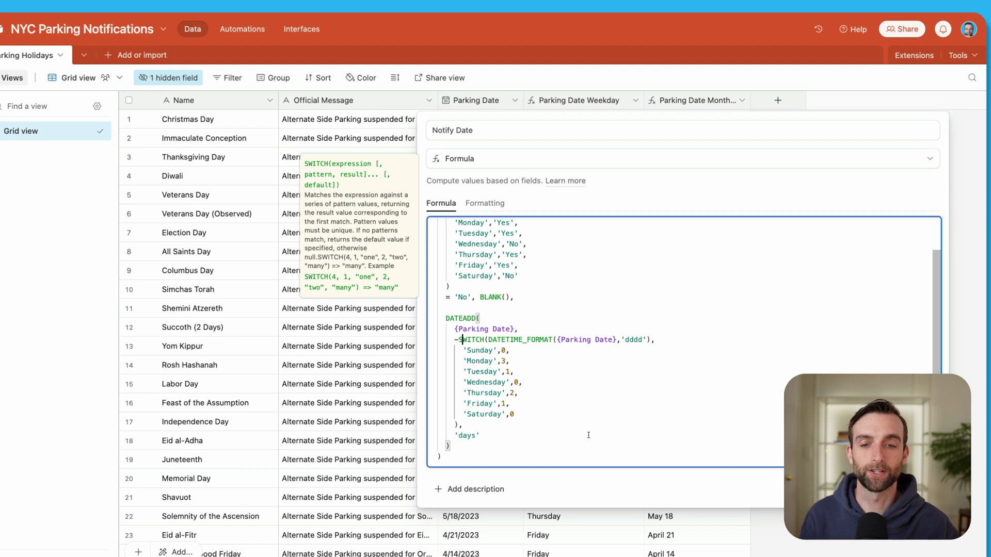
scroll(589, 435, up, 2)
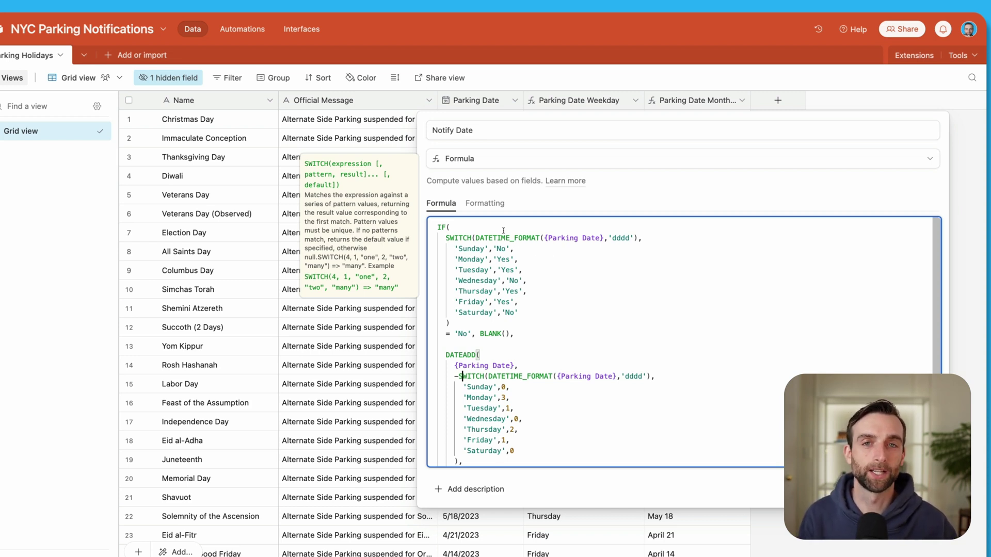
scroll(516, 278, down, 1)
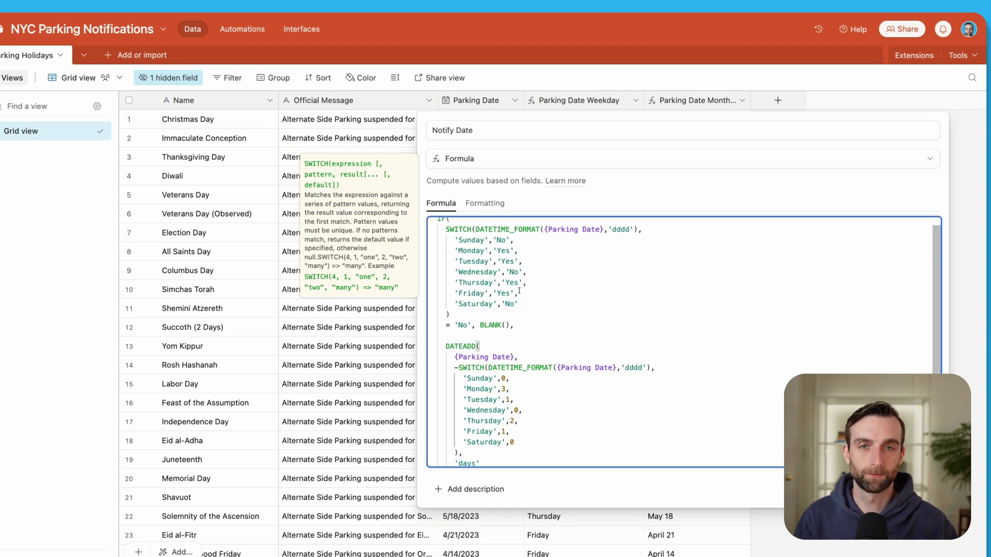
scroll(573, 358, down, 3)
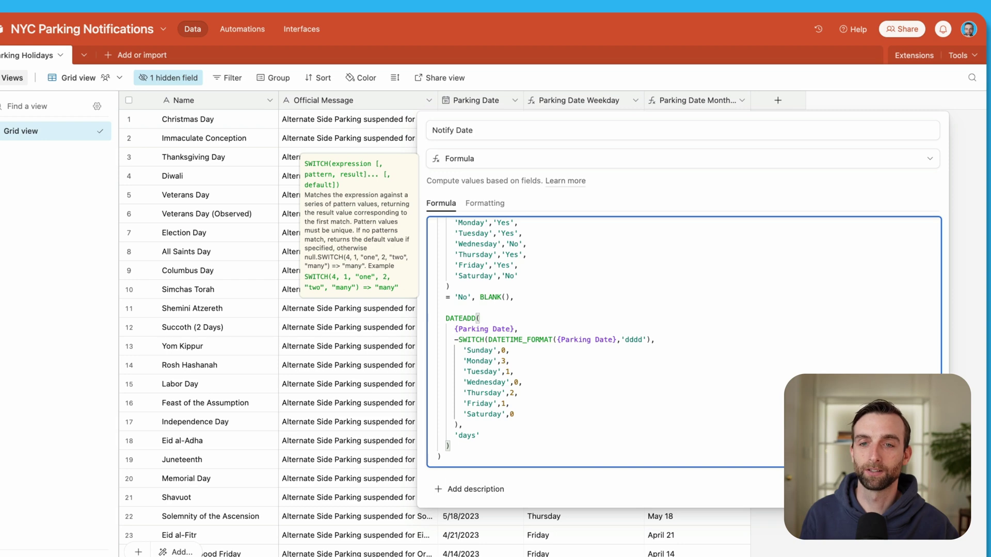
Create the Notify Date field, then turn off Include time in its formatting and save.
click(853, 127)
key(Return)
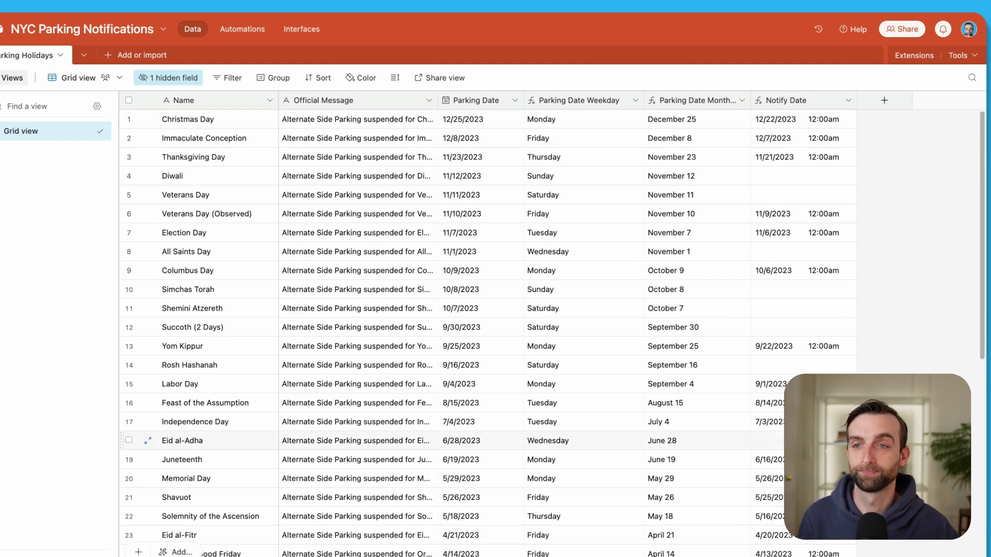
double_click(782, 100)
click(521, 203)
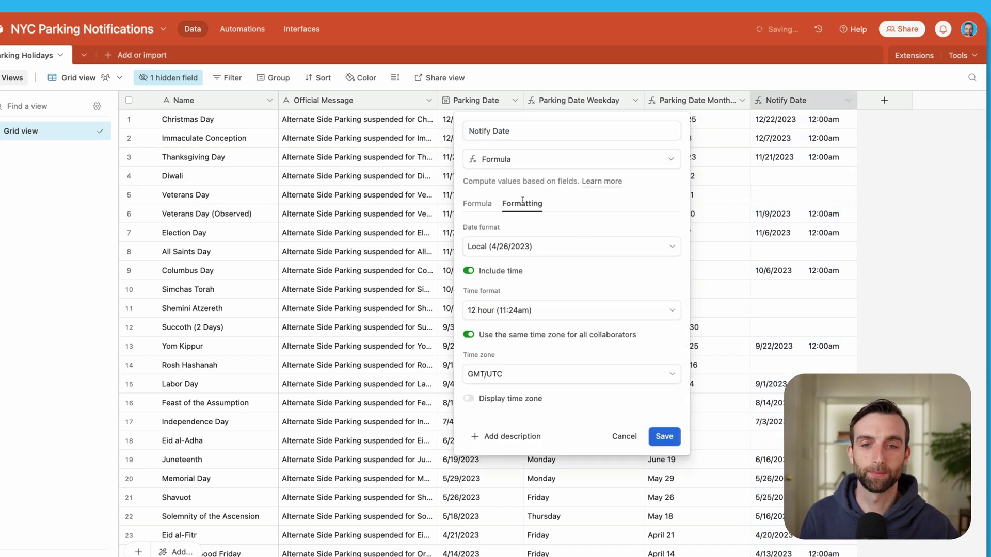
click(468, 271)
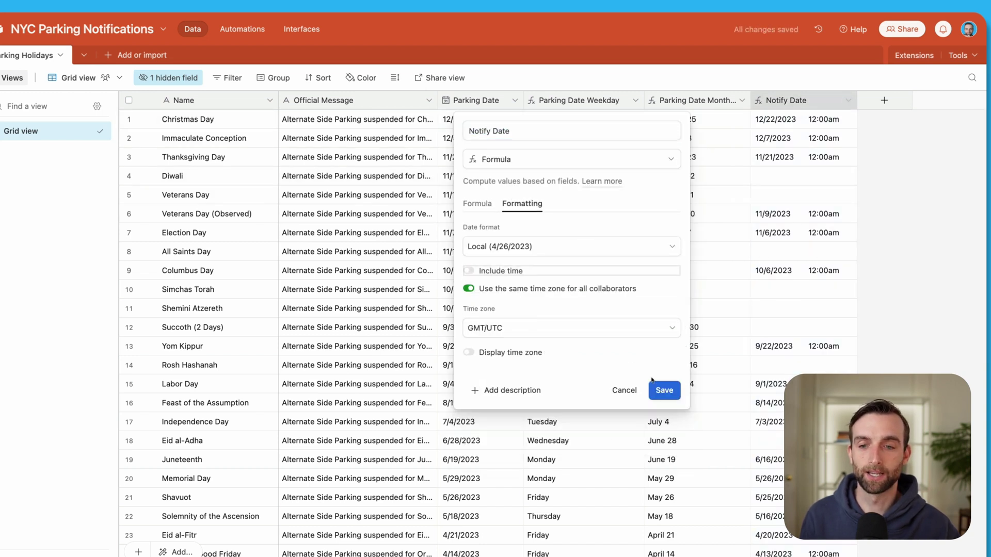
click(664, 389)
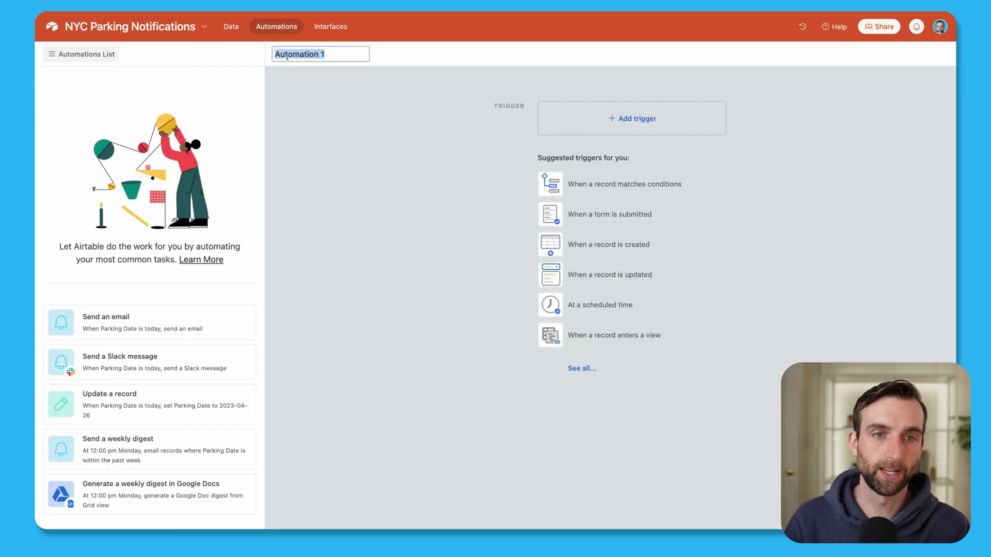
Rename the automation Parking Holiday Email with a 'record matches conditions' trigger on Parking Holidays.
text(Park)
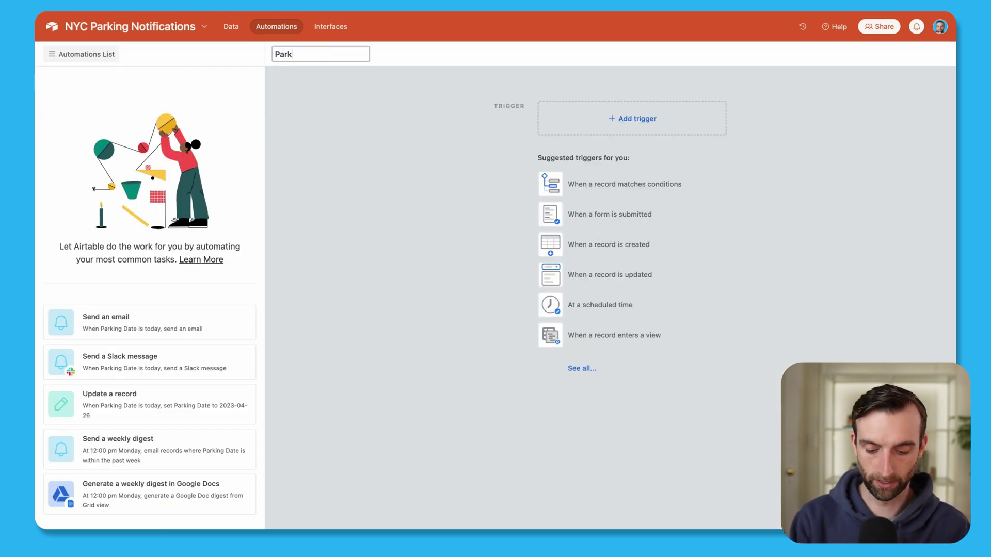
text(ing Holiday )
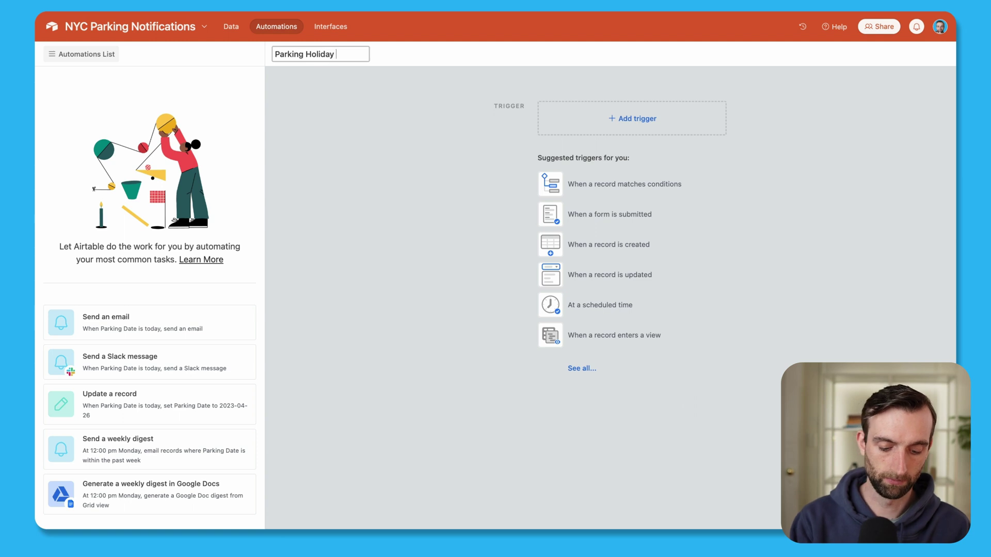
text(Email)
key(Return)
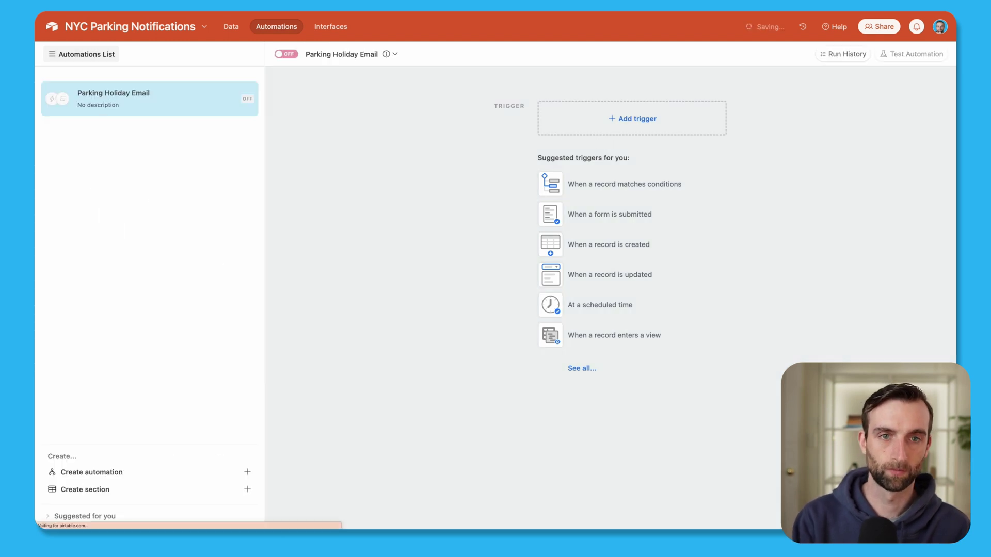
click(635, 120)
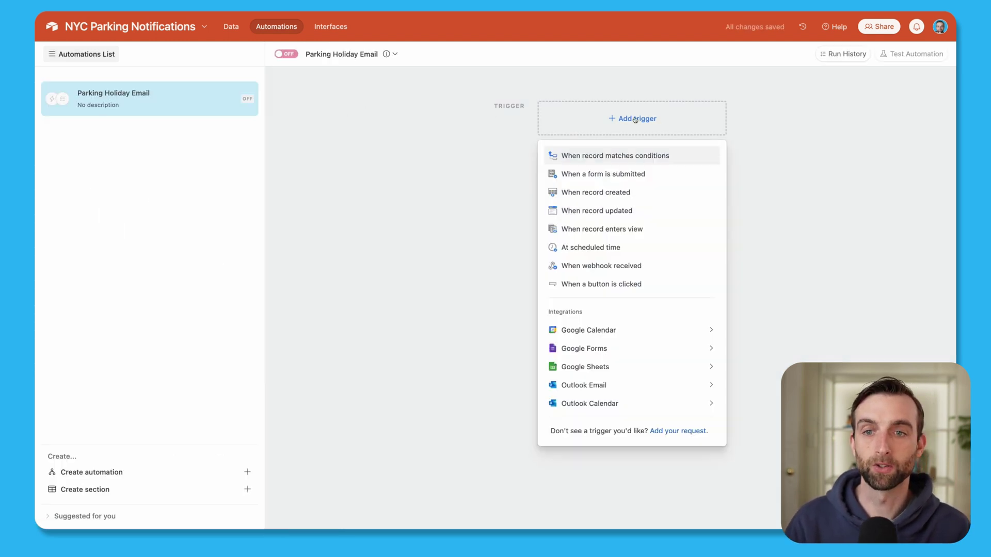
click(638, 160)
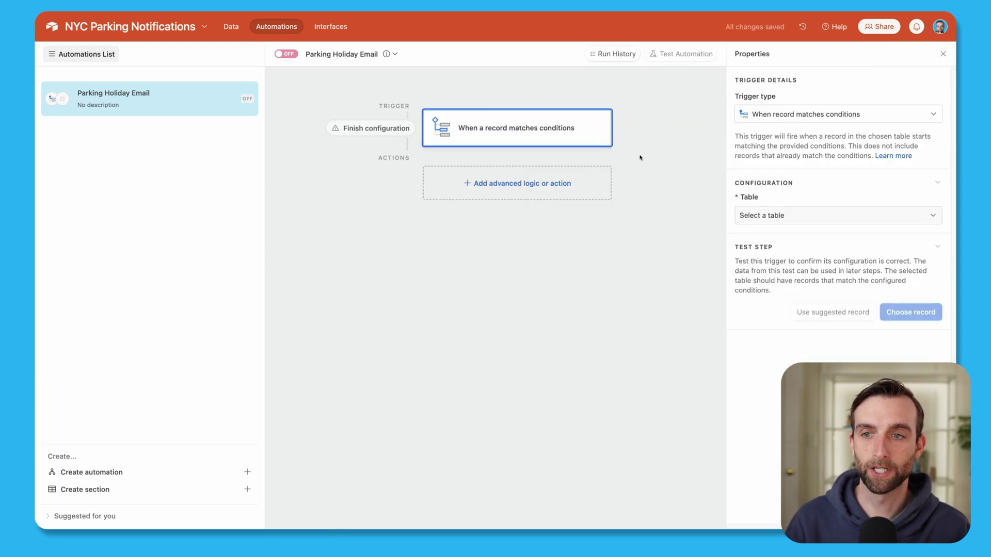
click(801, 214)
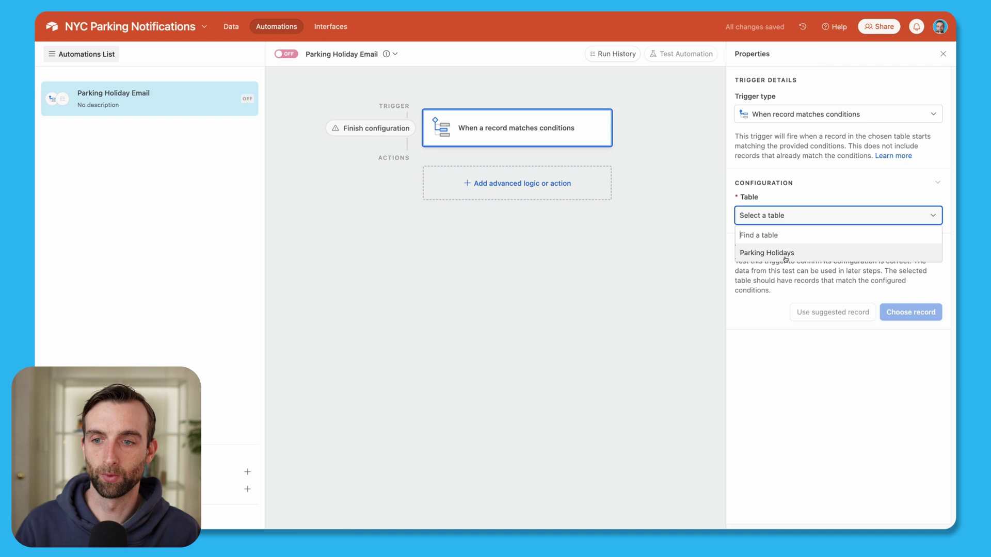
click(785, 252)
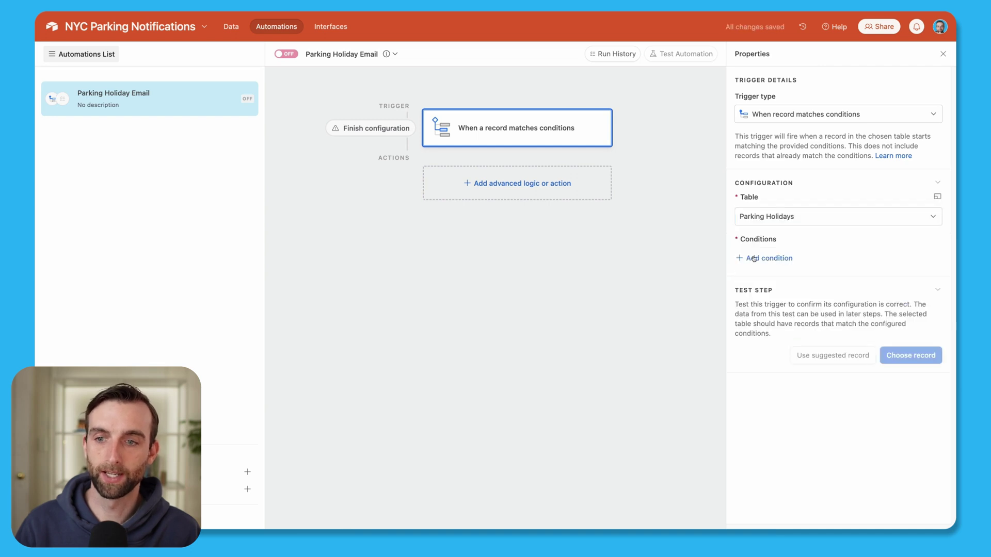
Add the trigger condition: Notify Date is today.
click(768, 259)
click(790, 259)
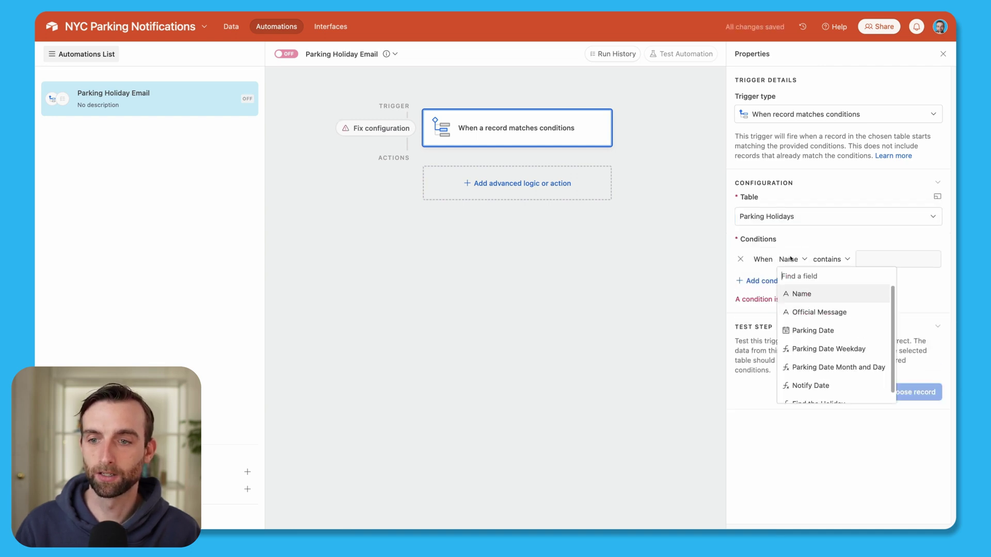
scroll(826, 382, down, 1)
click(819, 375)
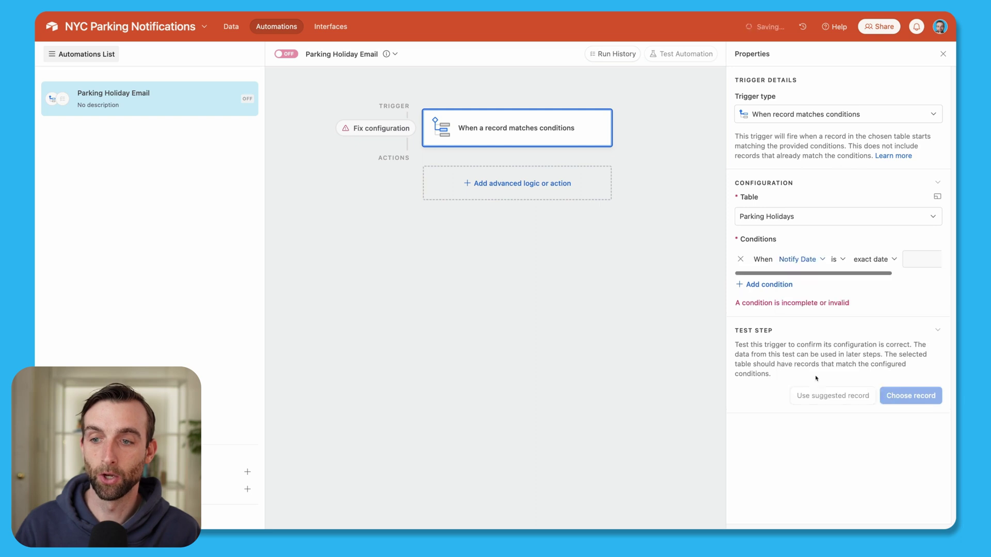
click(877, 259)
scroll(880, 310, up, 5)
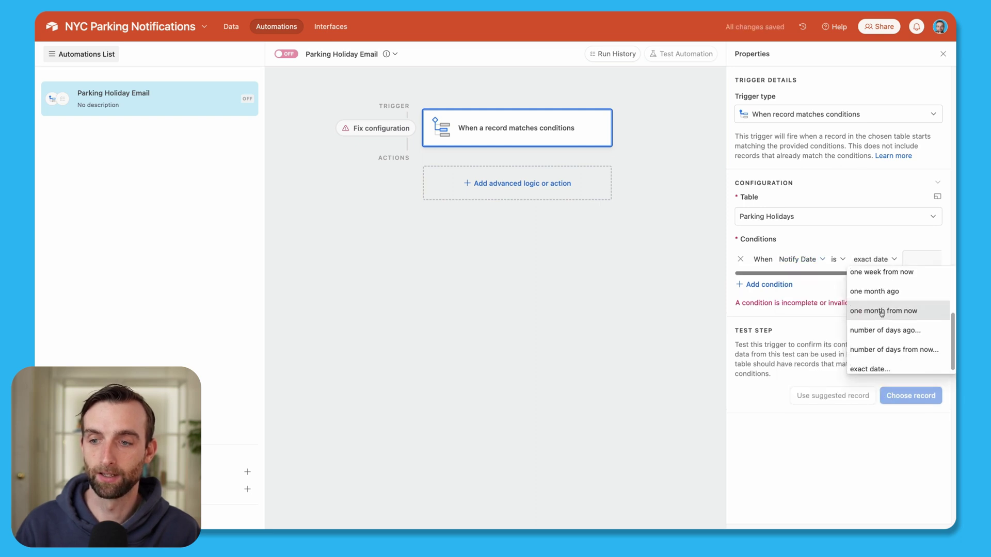
click(877, 276)
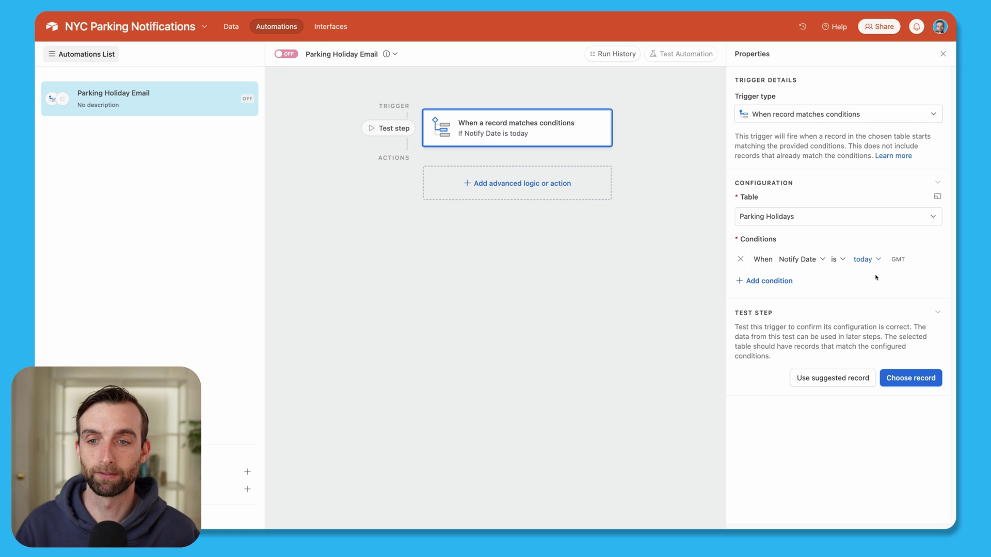
Add a Gmail send-email action from the connected account to the recipient e-mail address.
click(539, 183)
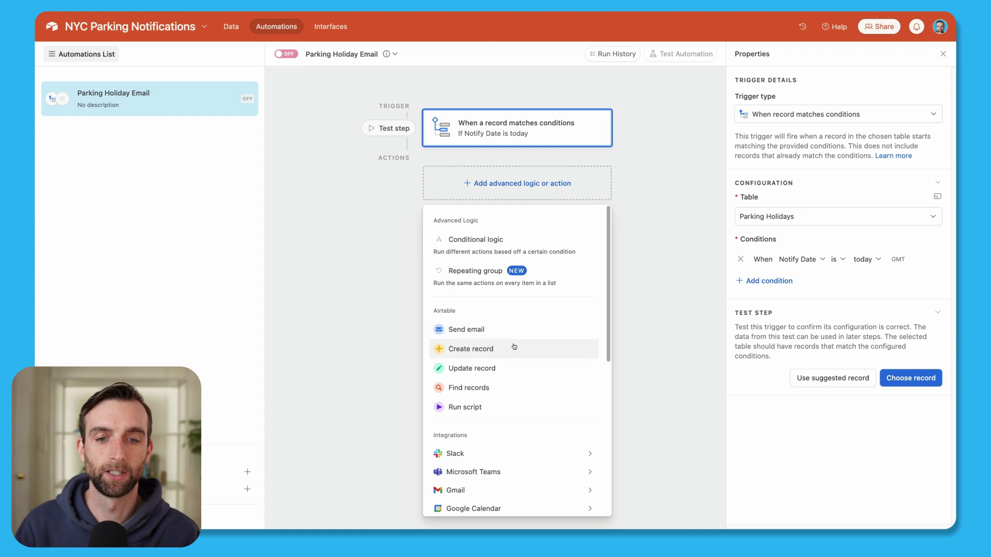
scroll(516, 382, down, 1)
mouse_move(596, 464)
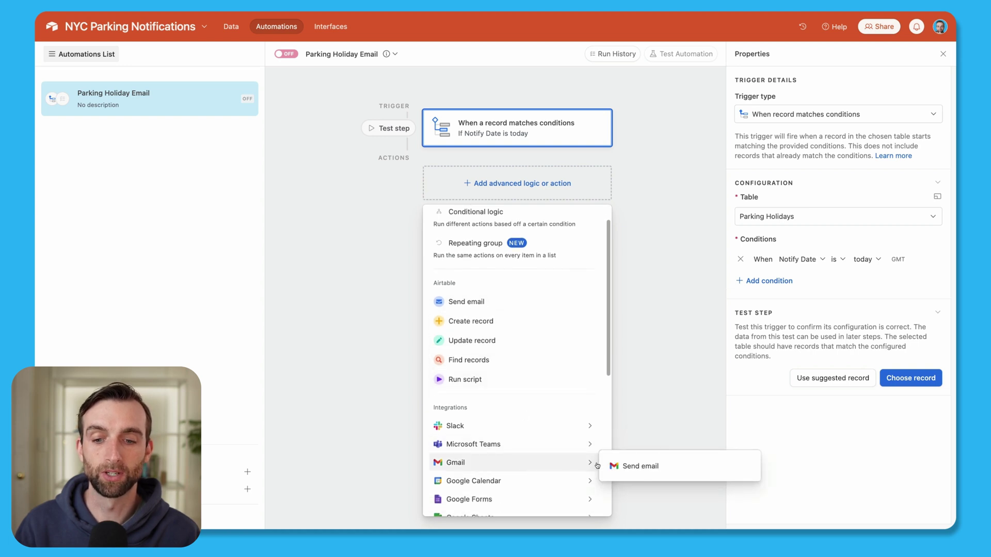
click(635, 467)
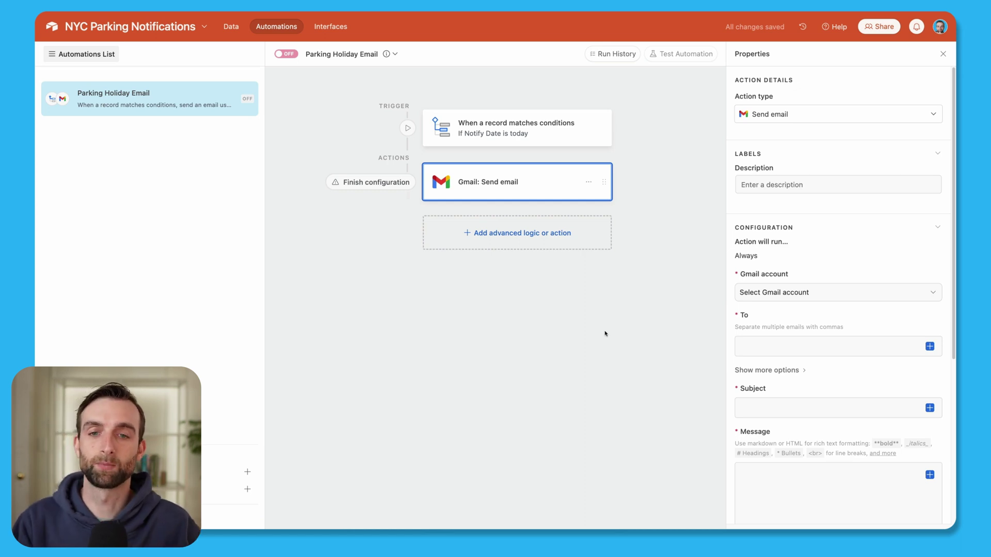
click(740, 297)
click(774, 356)
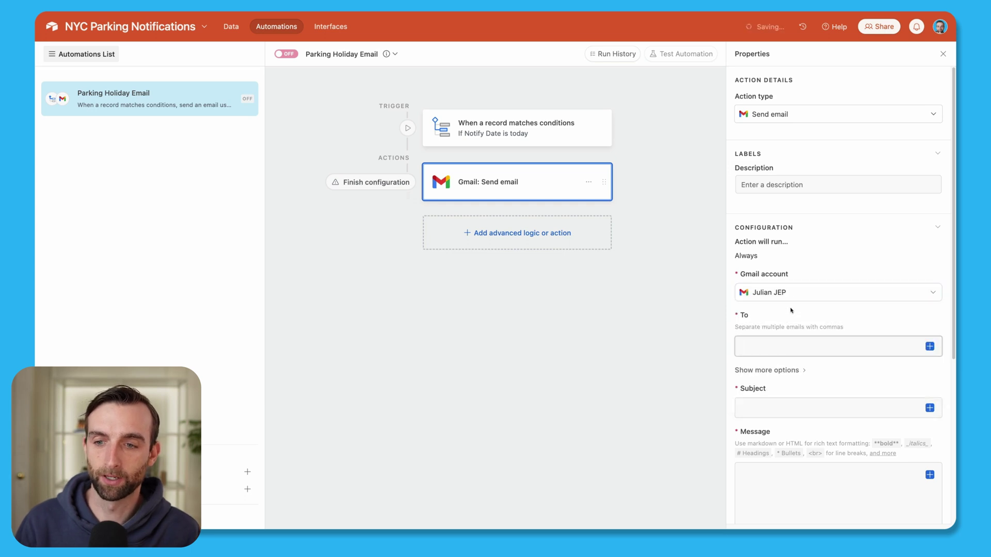
click(787, 347)
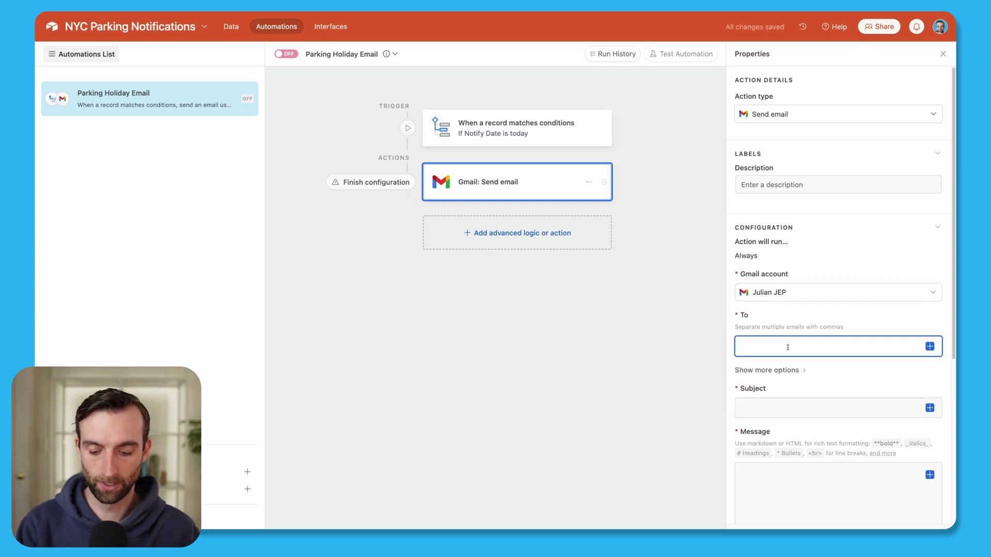
text(P)
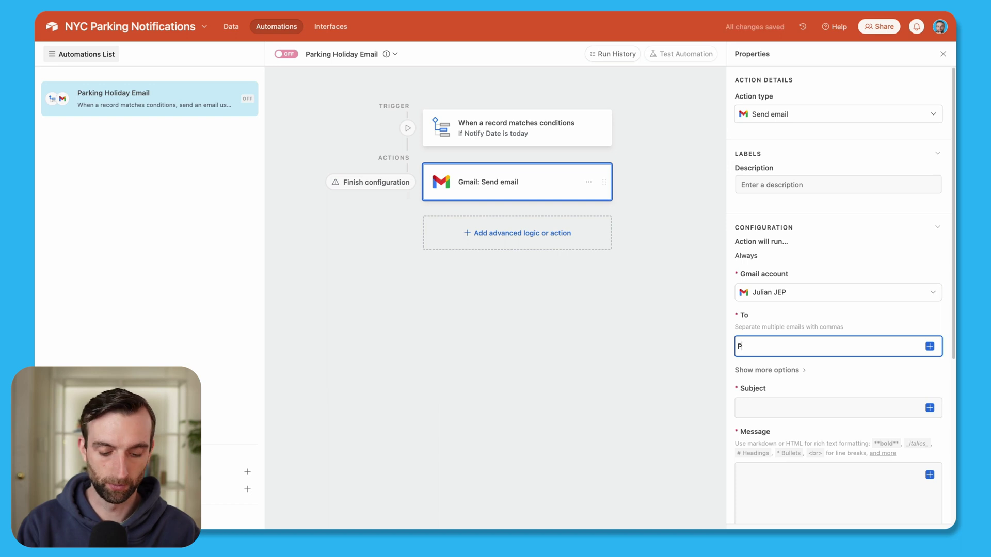
key(BackSpace)
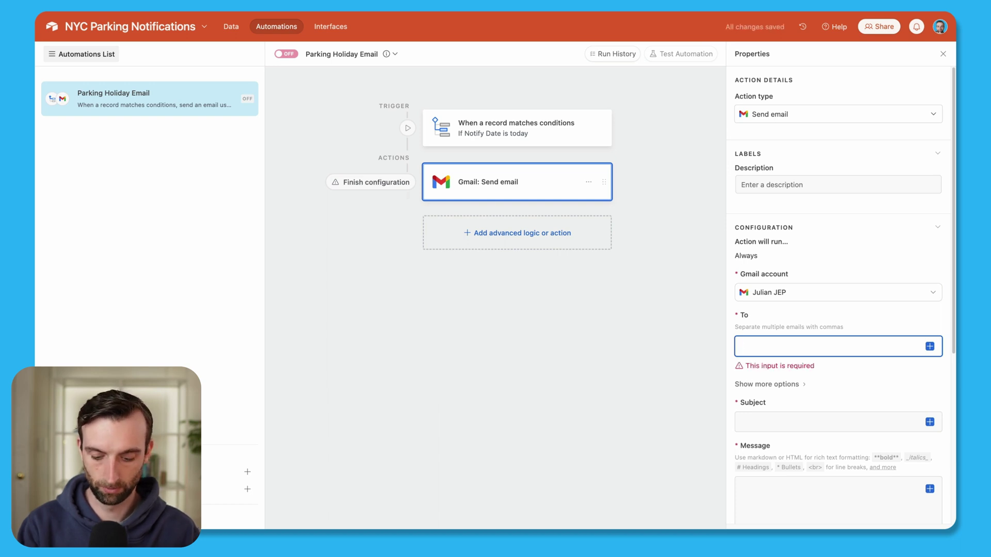
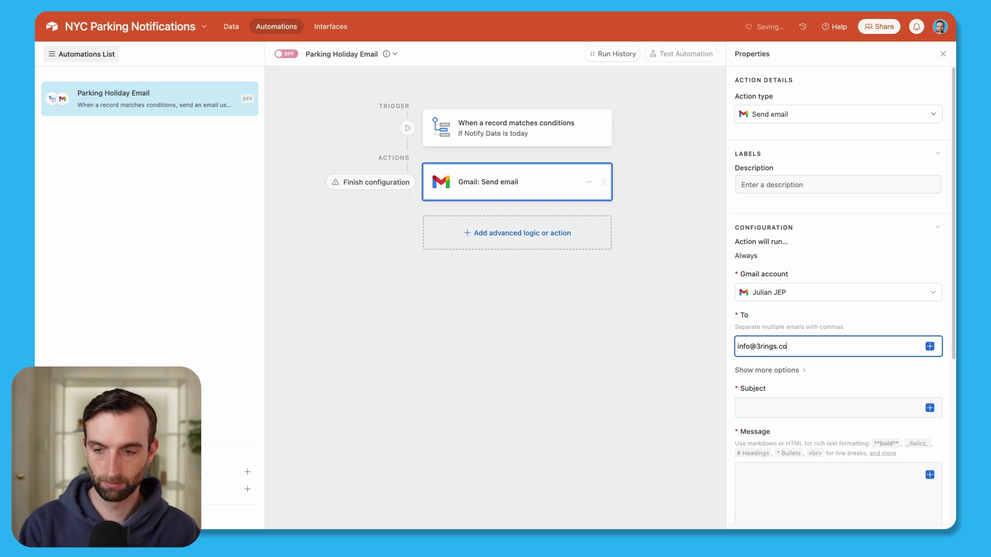
Set the subject to 'Parking Suspended' plus Parking Date Weekday, Parking Date Month and Day.
click(826, 407)
text(Park)
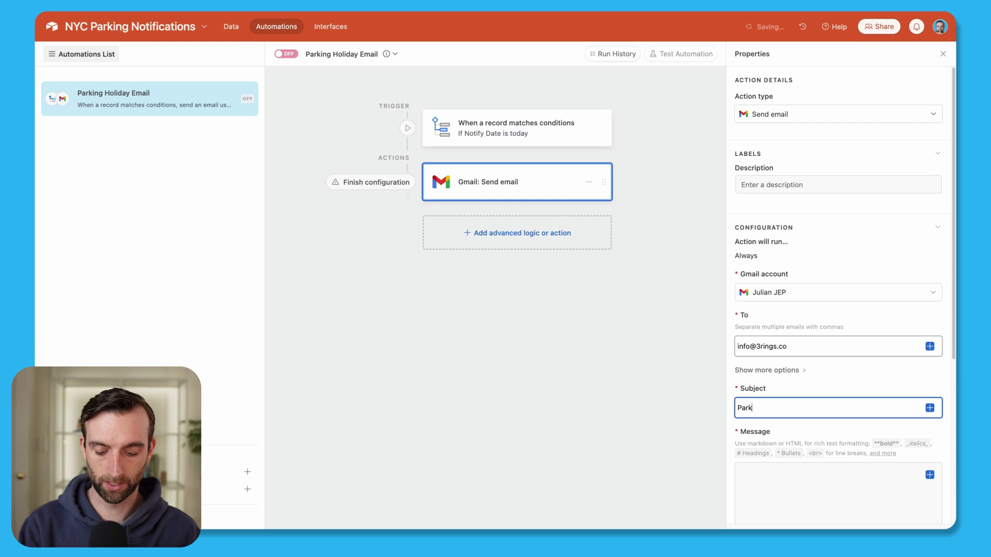
text(ing Su)
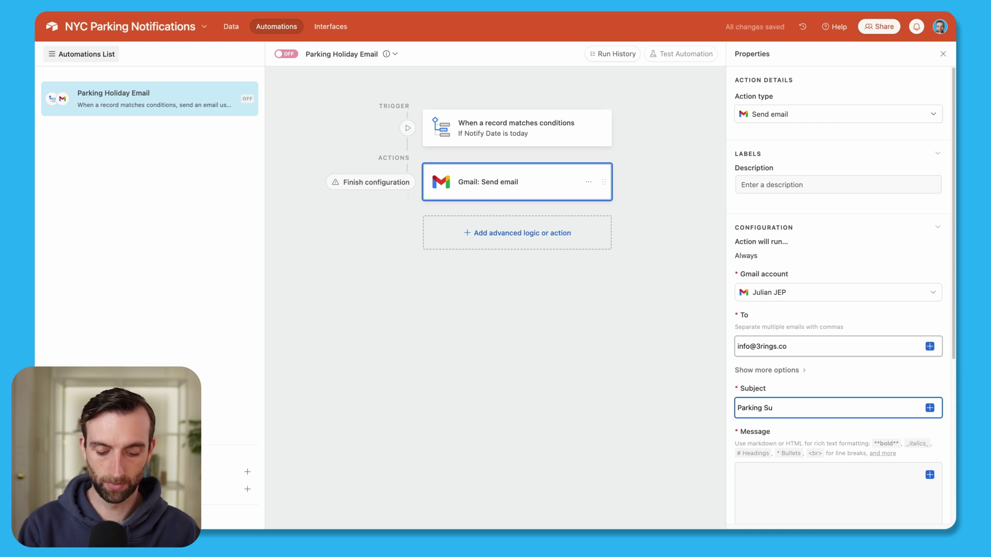
text(spended)
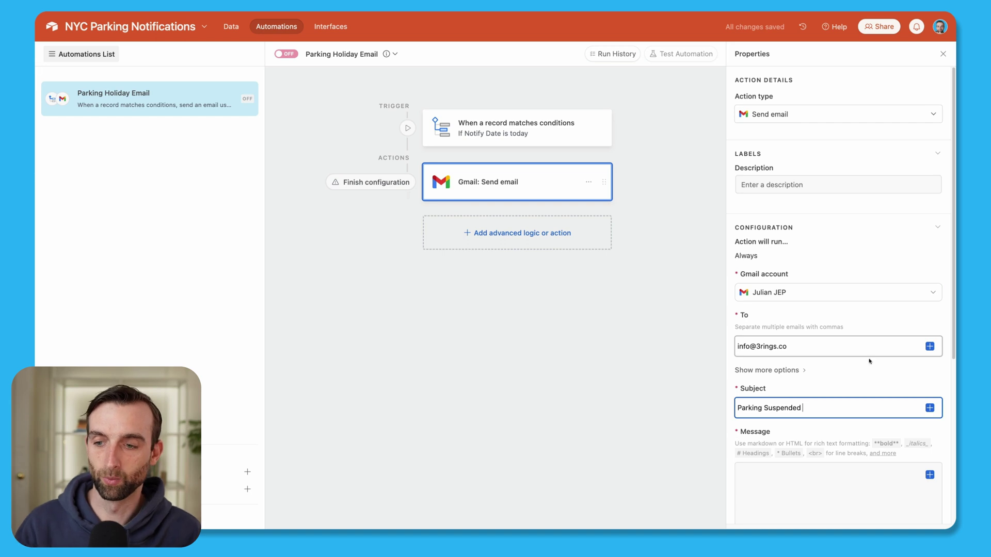
click(929, 408)
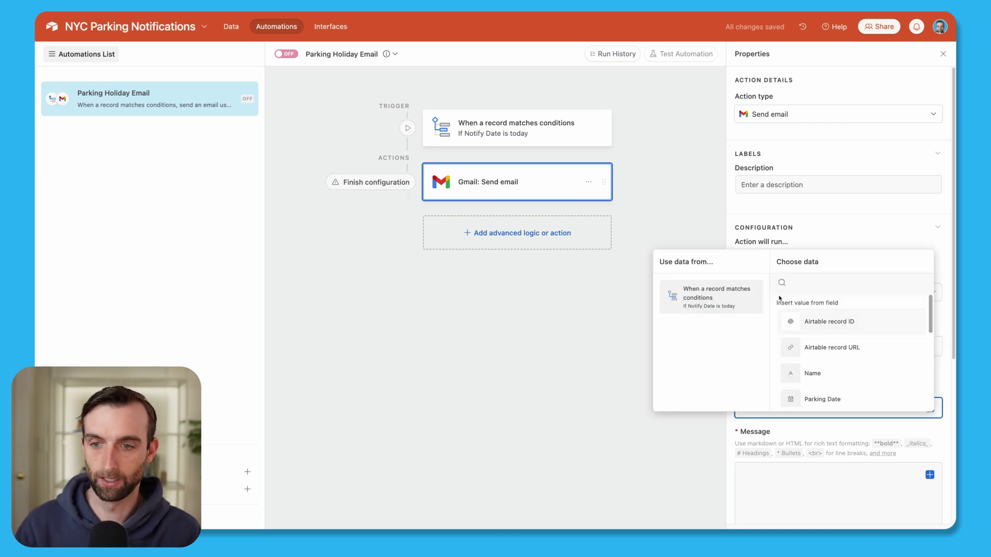
text(week)
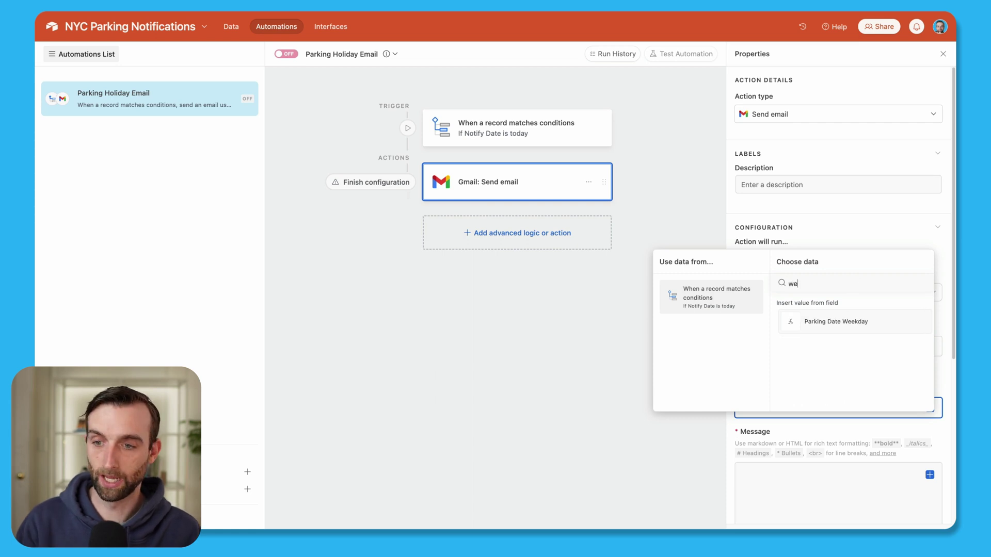
click(877, 321)
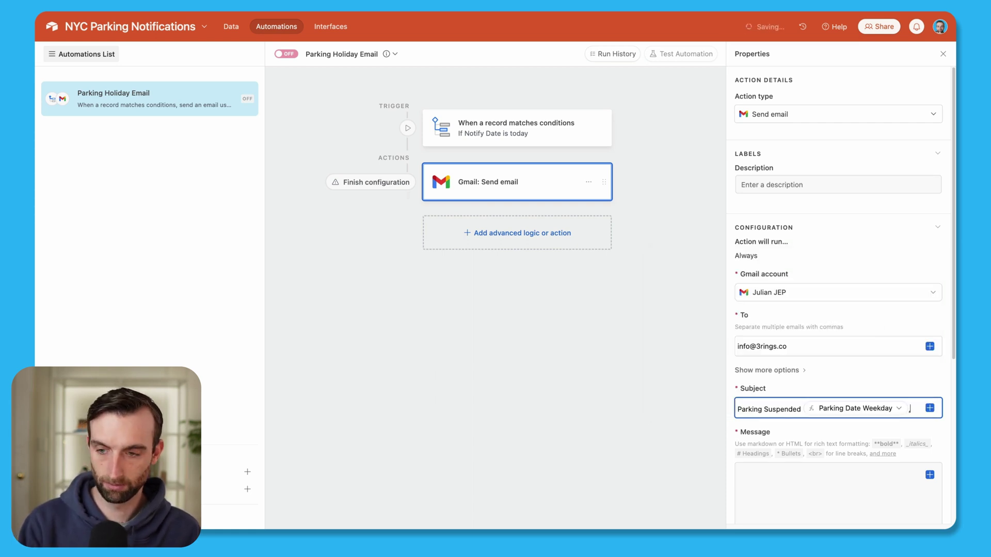
text(,)
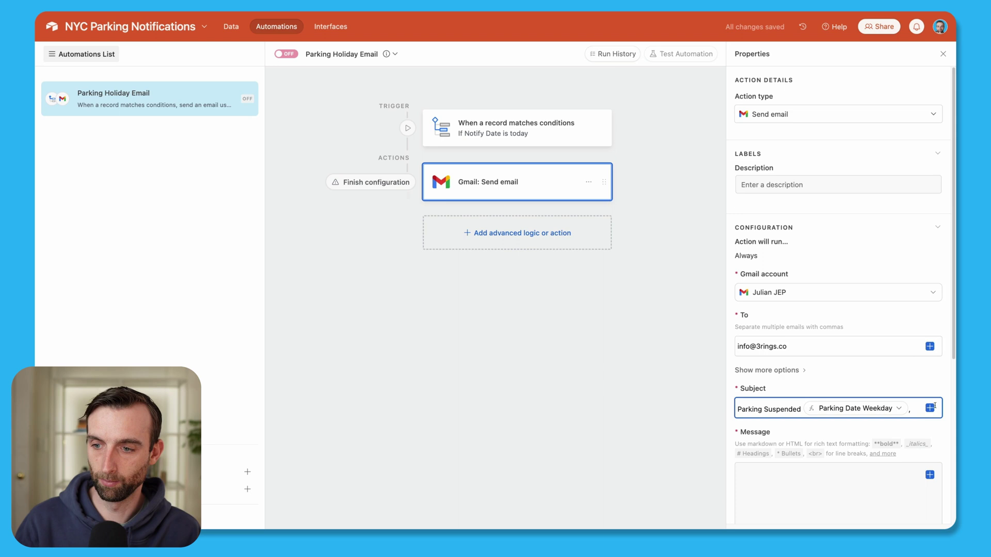
click(930, 408)
text(mon)
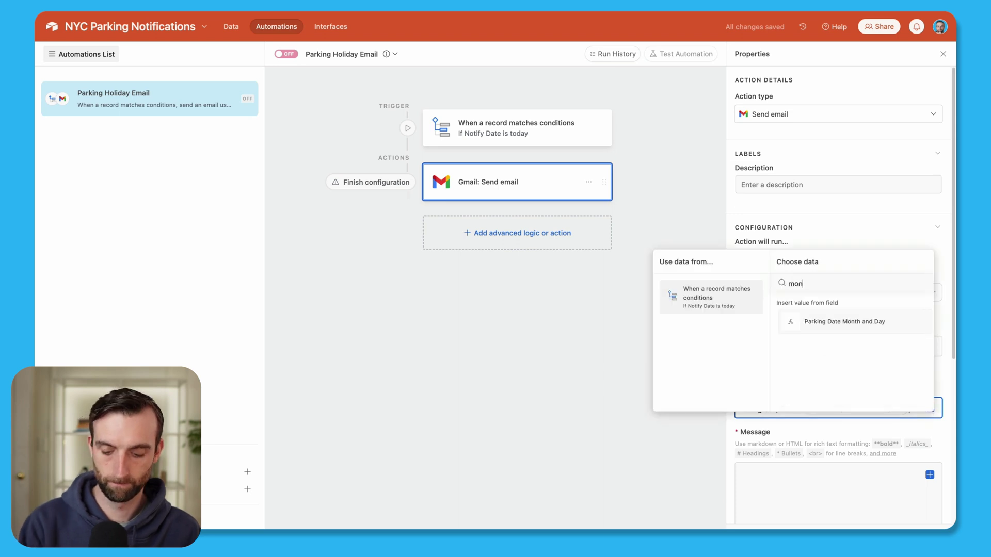
click(871, 324)
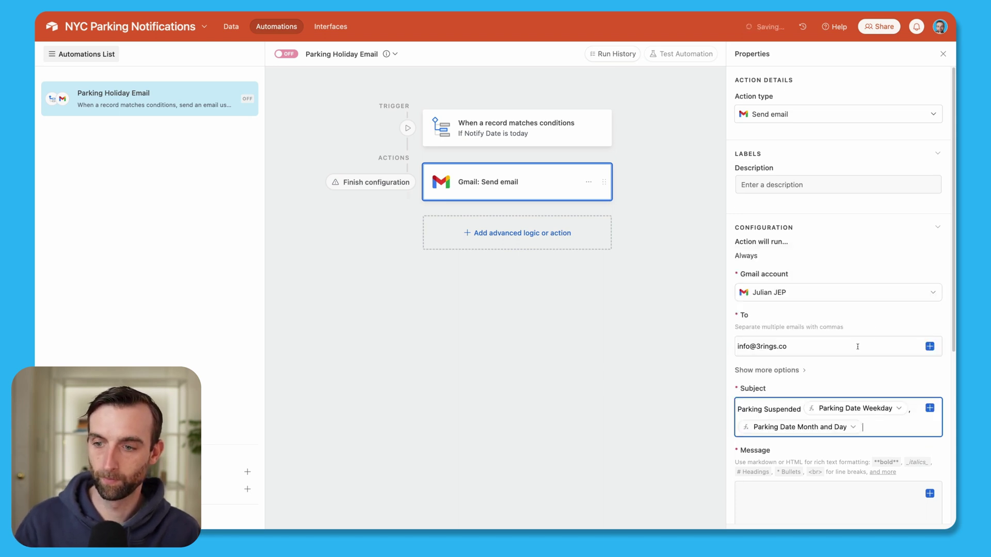
scroll(829, 380, down, 1)
scroll(795, 380, down, 1)
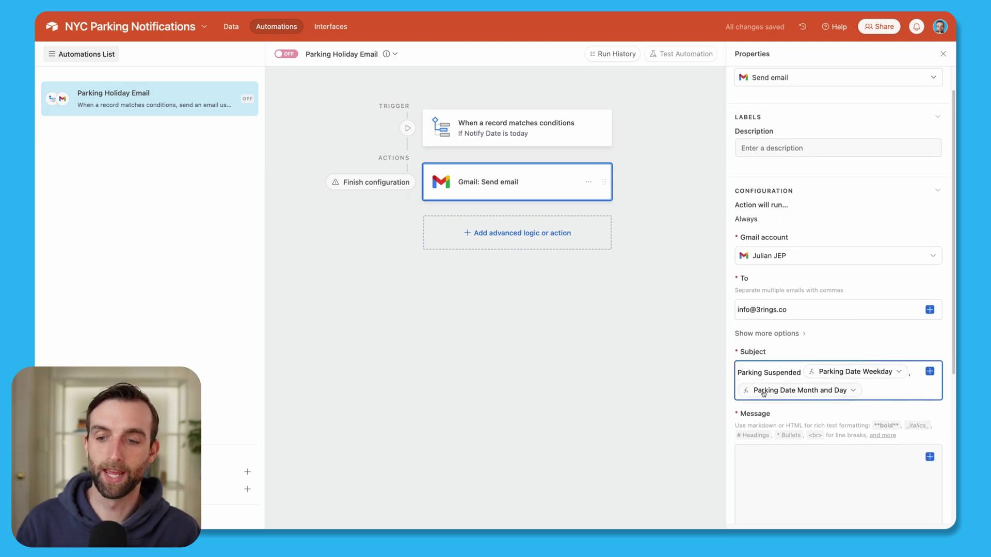
Insert the Official Message field as the email body.
click(869, 452)
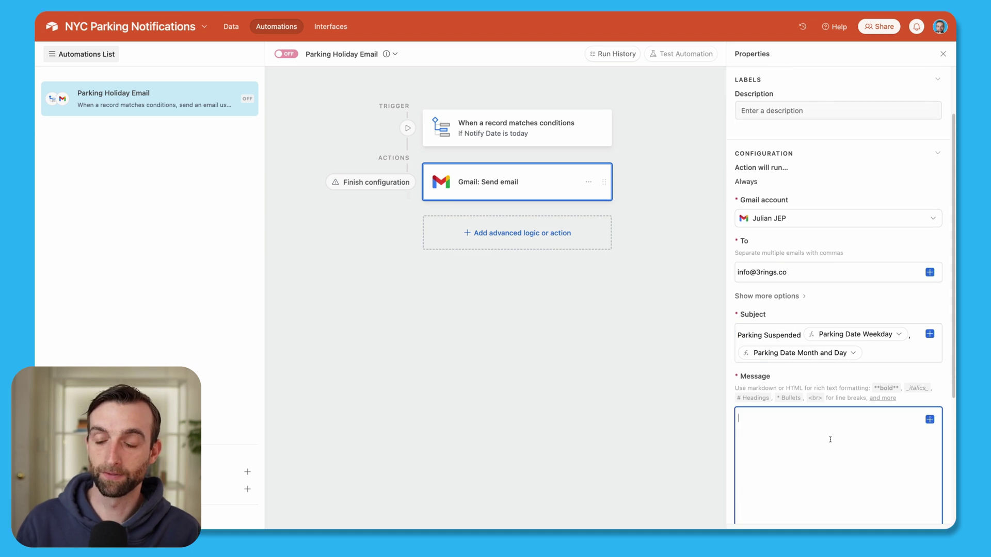
click(929, 419)
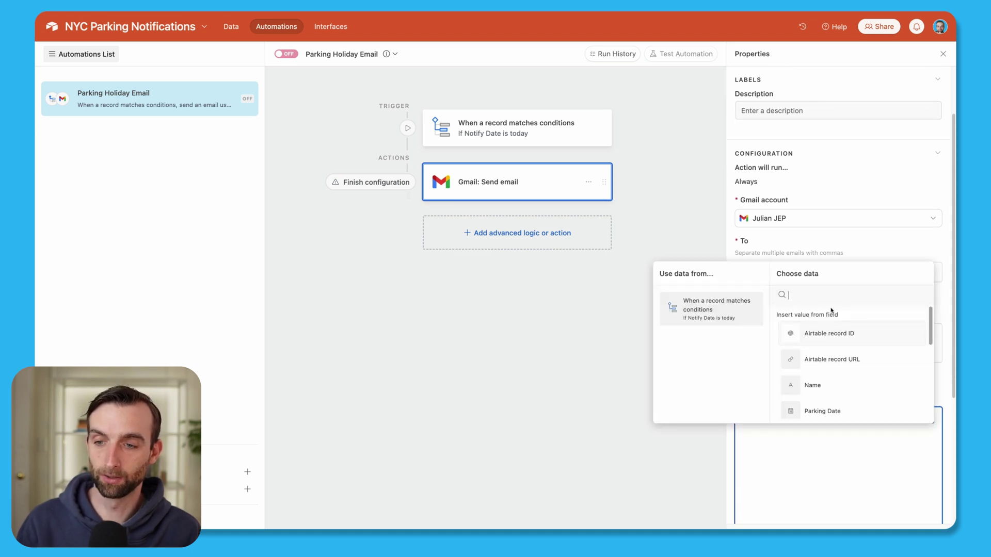
text(off)
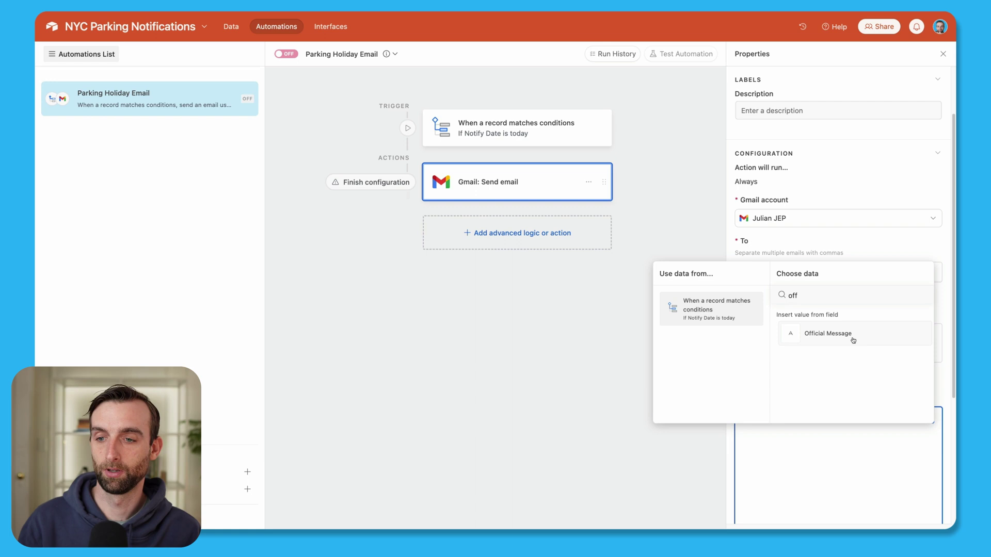
click(848, 334)
scroll(874, 459, down, 1)
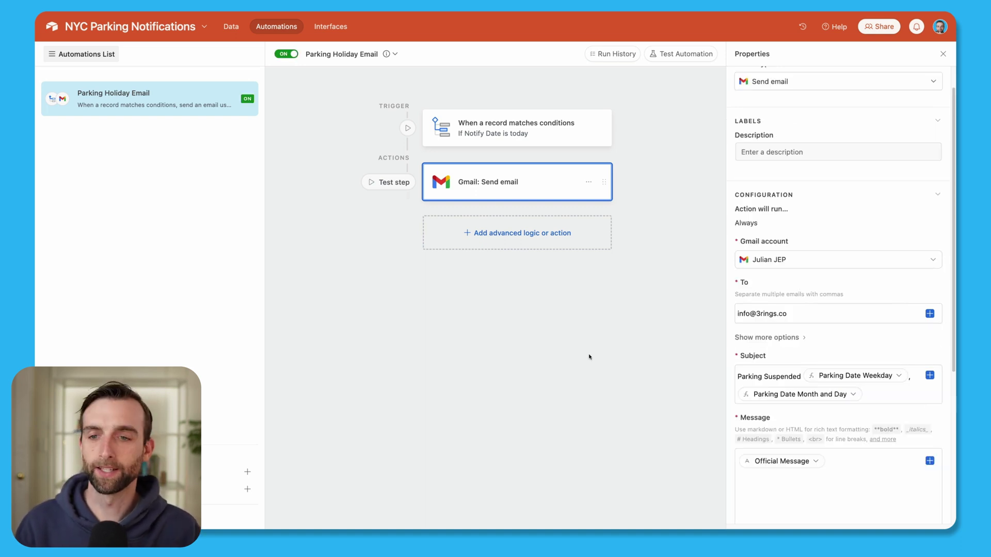
Change Thursday's offset in the Notify Date formula from 2 to 1 and confirm the save.
click(230, 26)
double_click(783, 98)
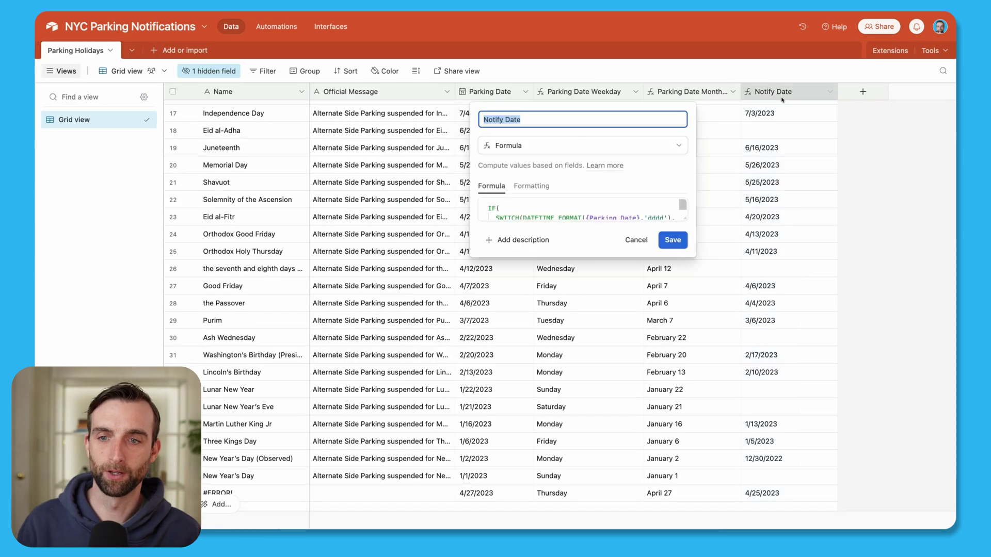
drag(684, 219, 714, 448)
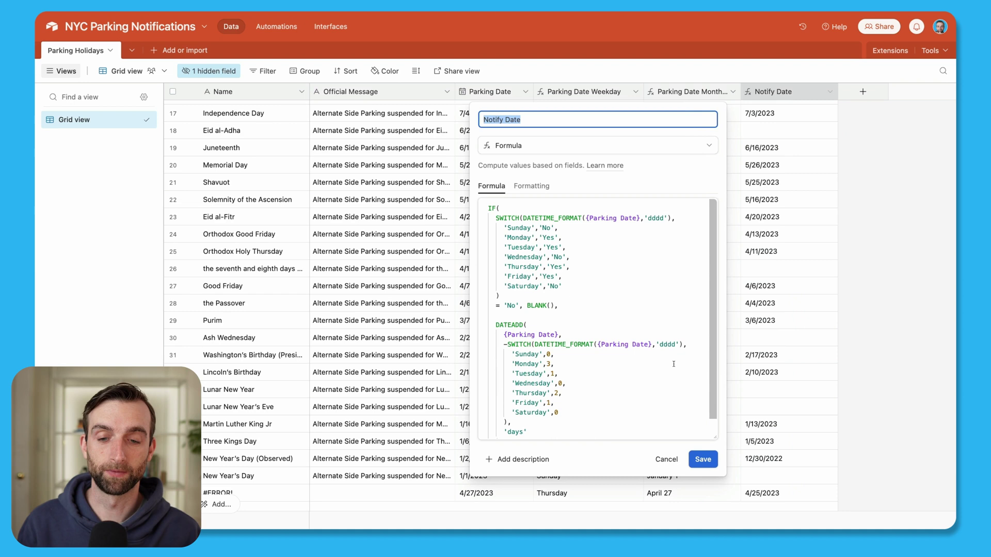
click(557, 393)
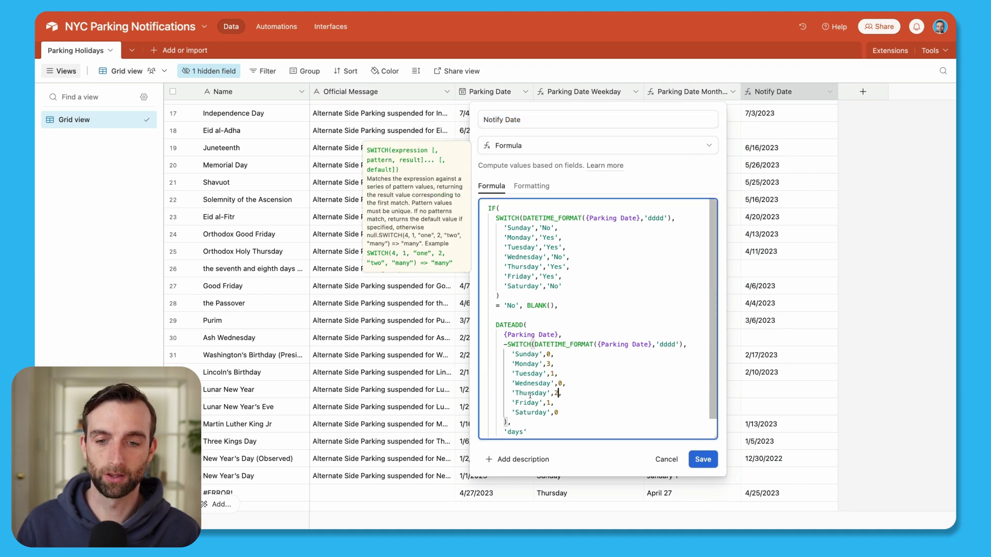
key(BackSpace)
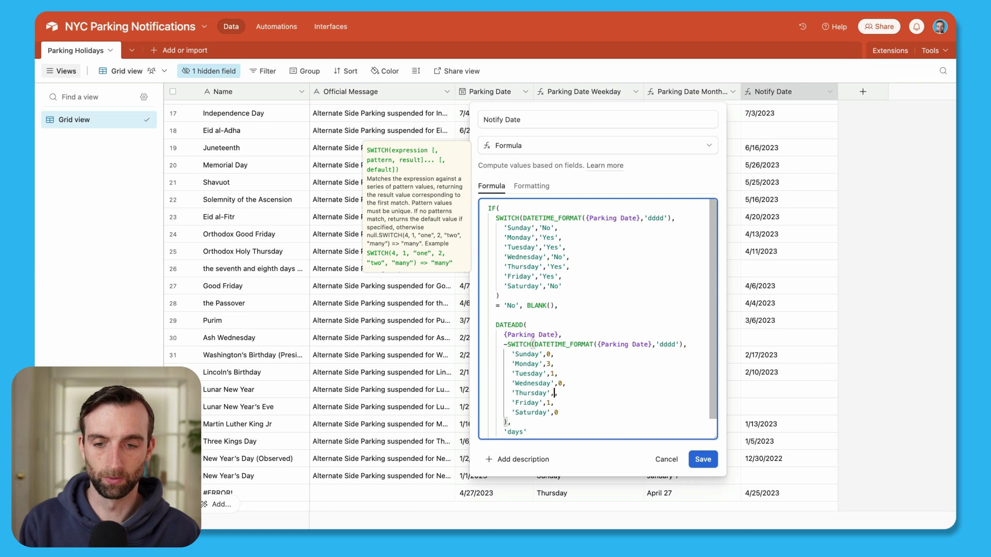
text(1,)
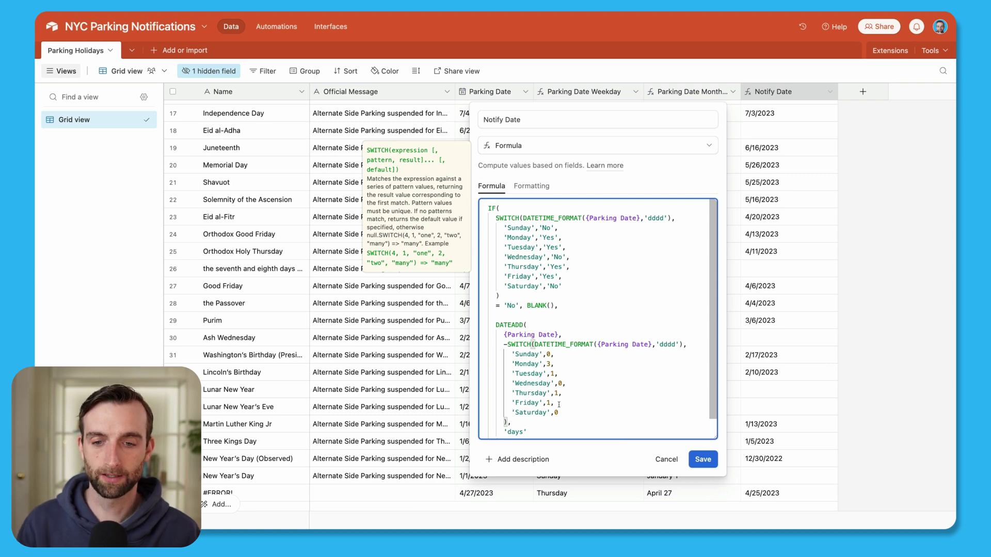
click(704, 461)
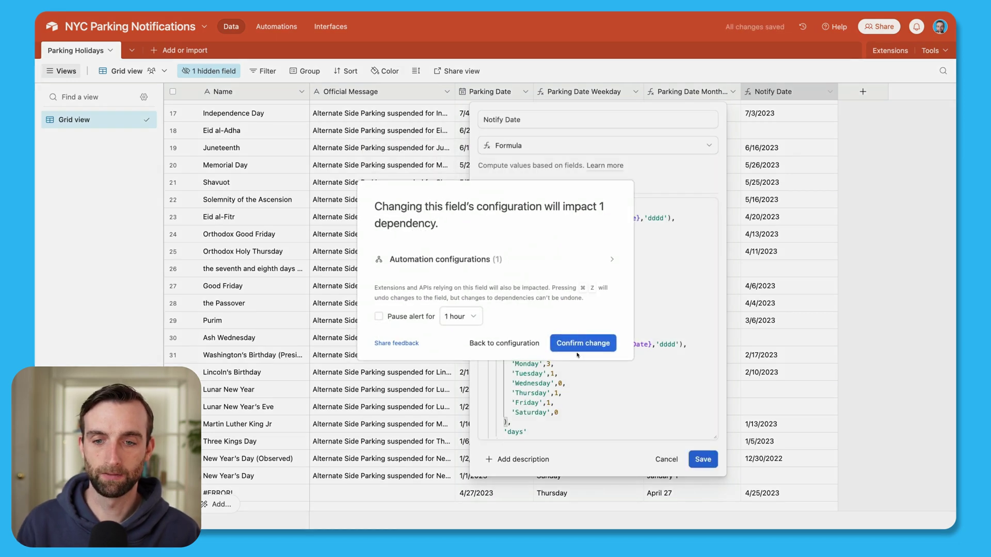
click(587, 345)
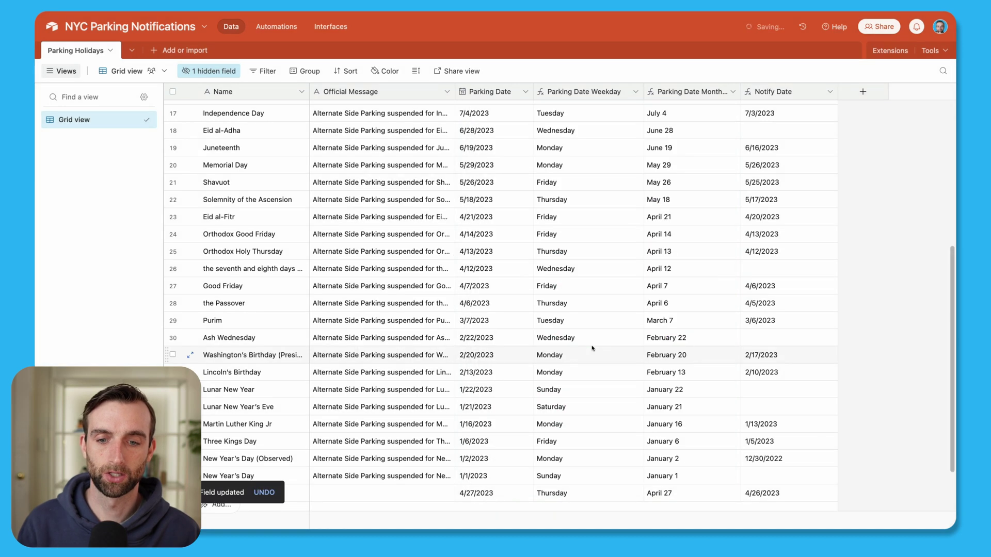
Enter 'This is a test' as the last row's Official Message.
scroll(604, 407, down, 3)
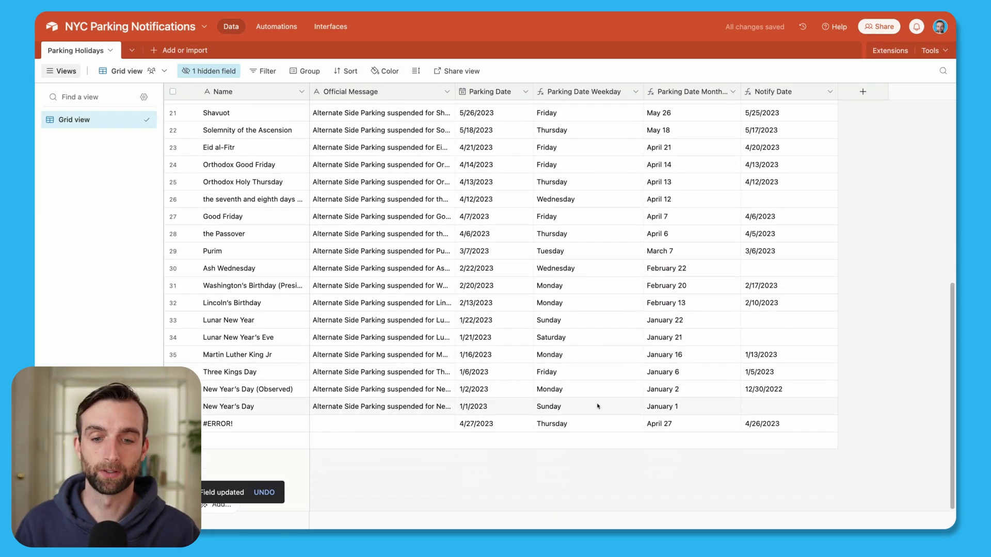
click(490, 425)
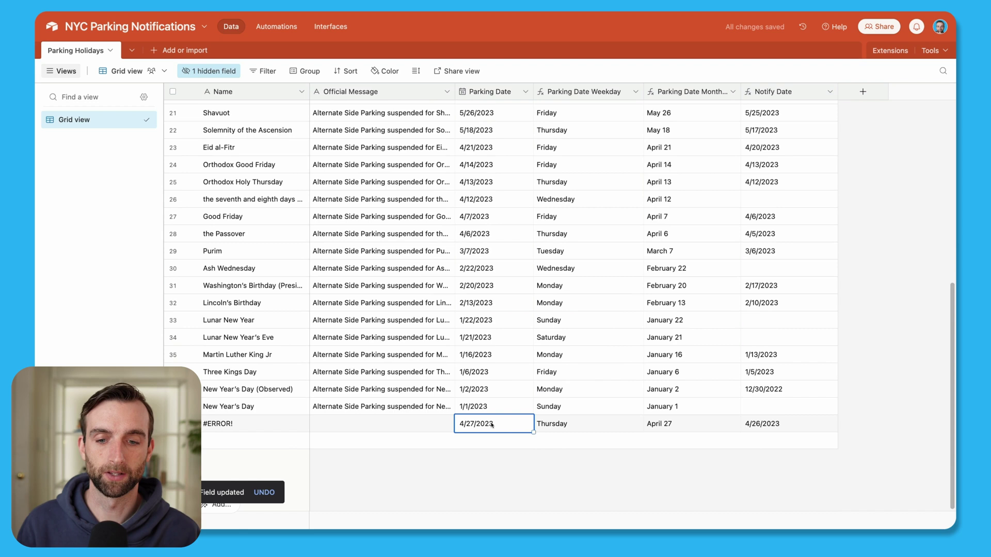
click(559, 424)
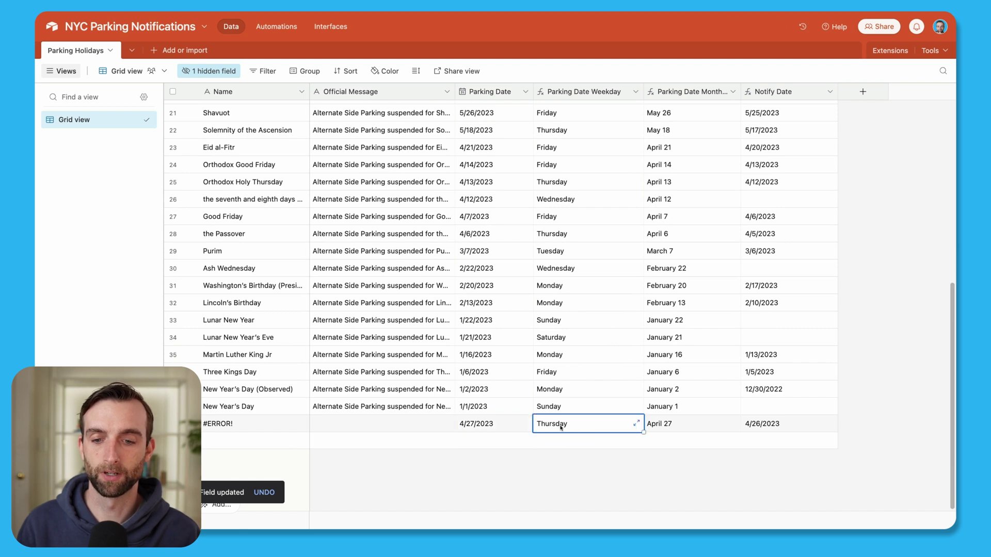
click(427, 421)
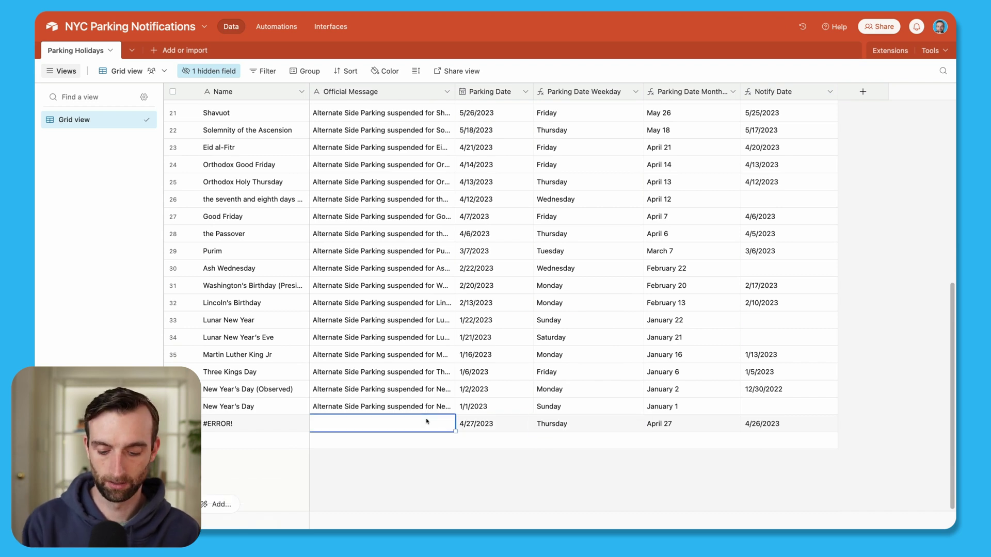
text(This)
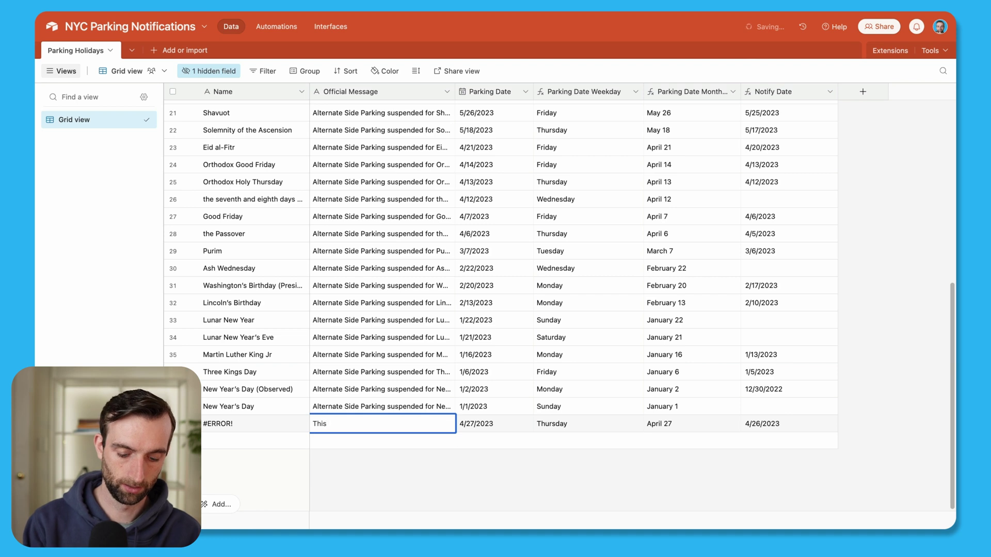
text( is a test)
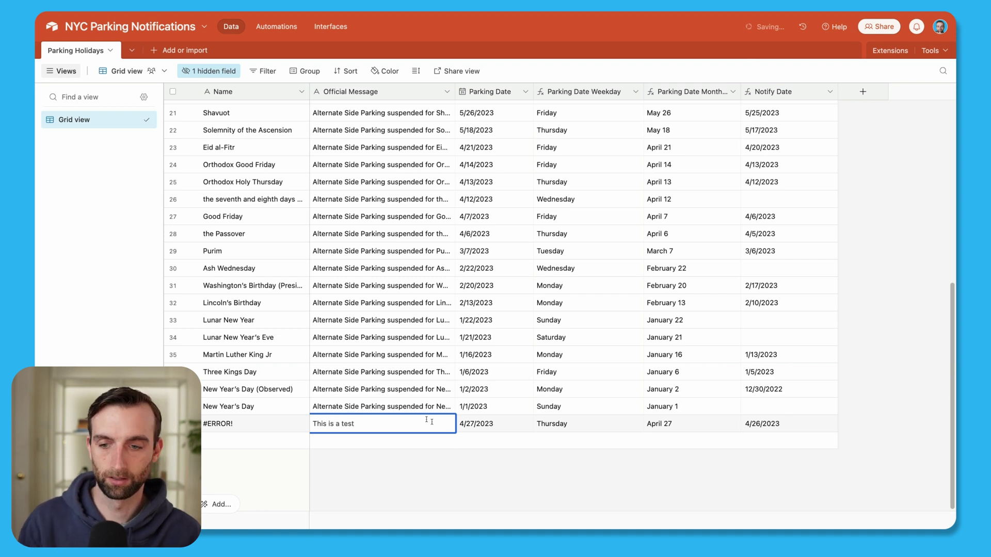
click(562, 454)
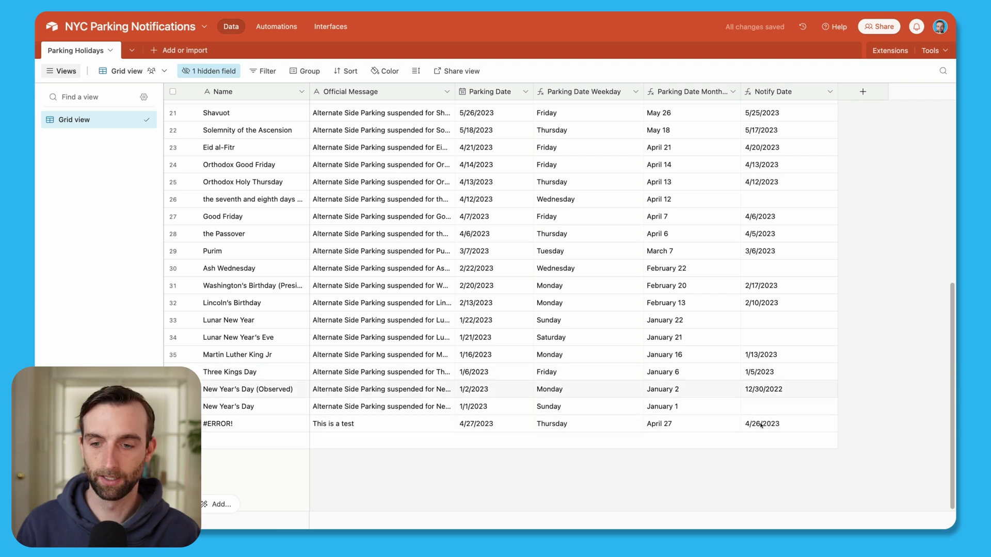
Replace the last row's #ERROR! name with 'Test Holiday'.
click(265, 422)
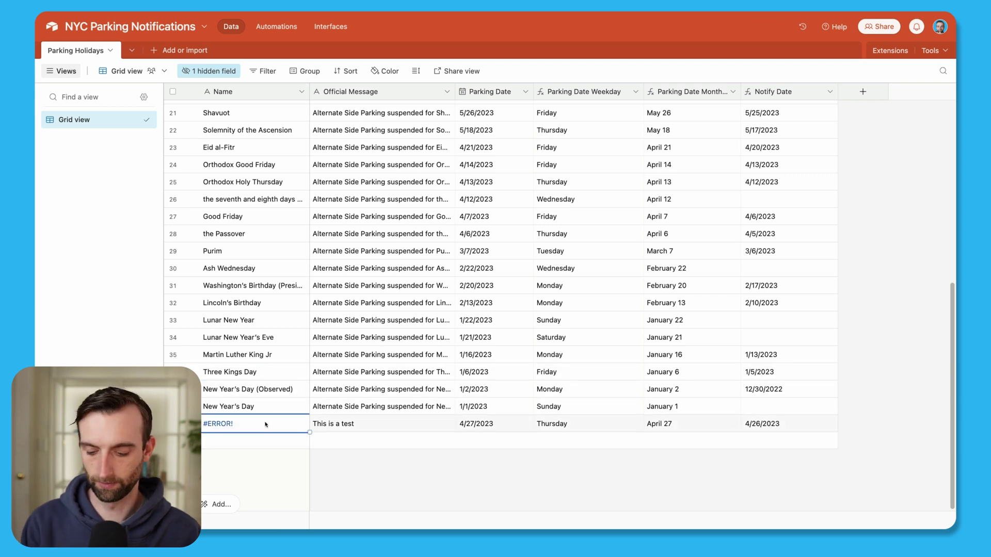
key(Delete)
text(Tes)
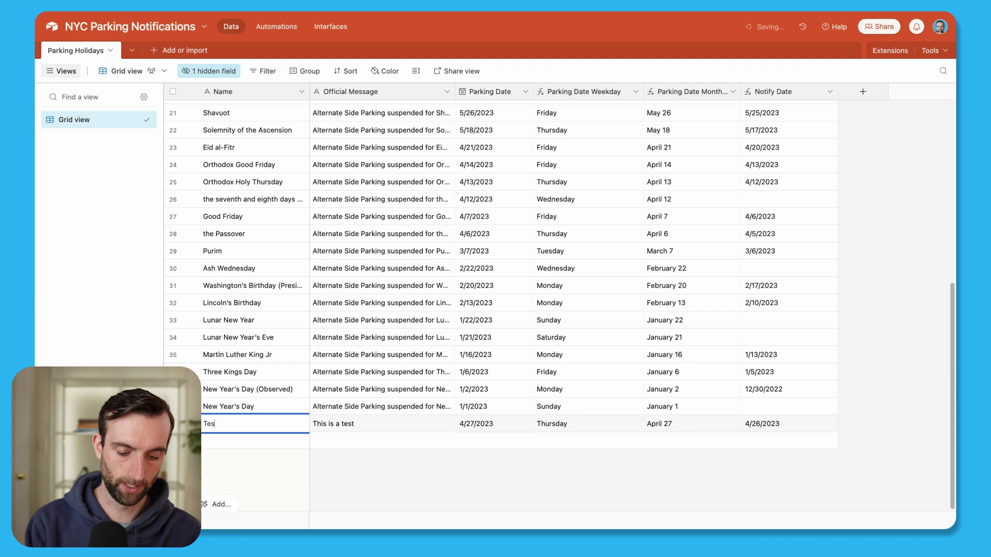
text(t Holiday)
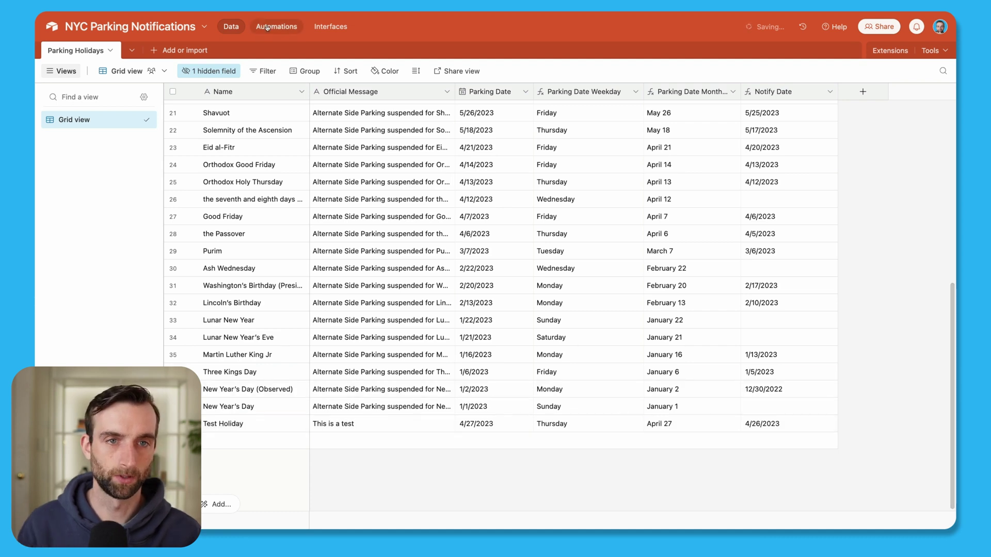
Test the trigger with the Test Holiday record and generate the Gmail step's email preview.
click(268, 26)
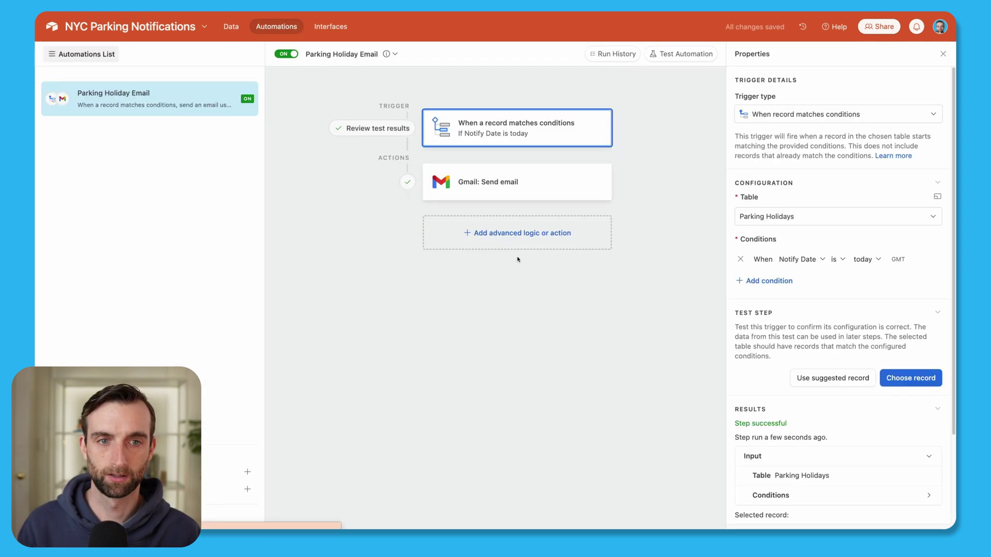
click(904, 382)
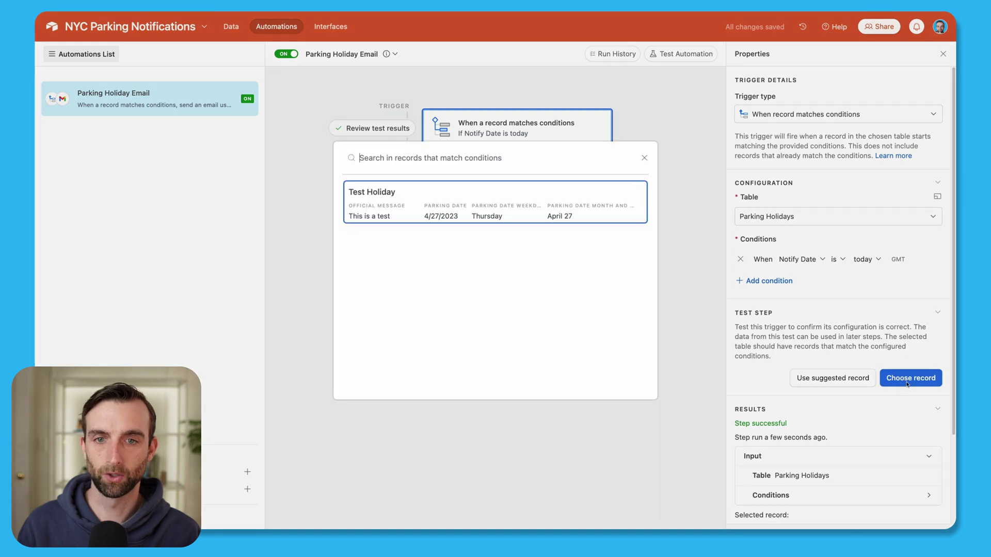
click(515, 209)
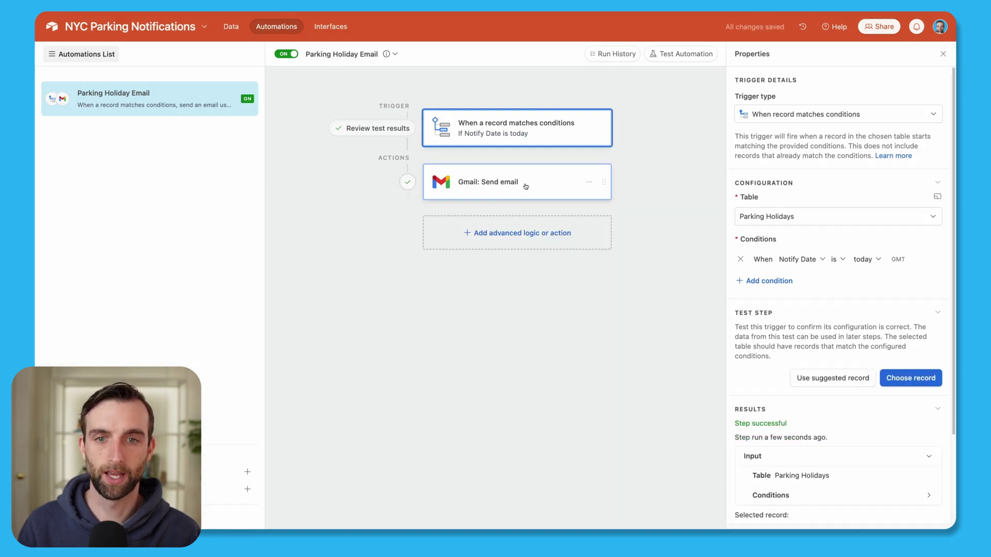
click(525, 186)
scroll(842, 361, down, 2)
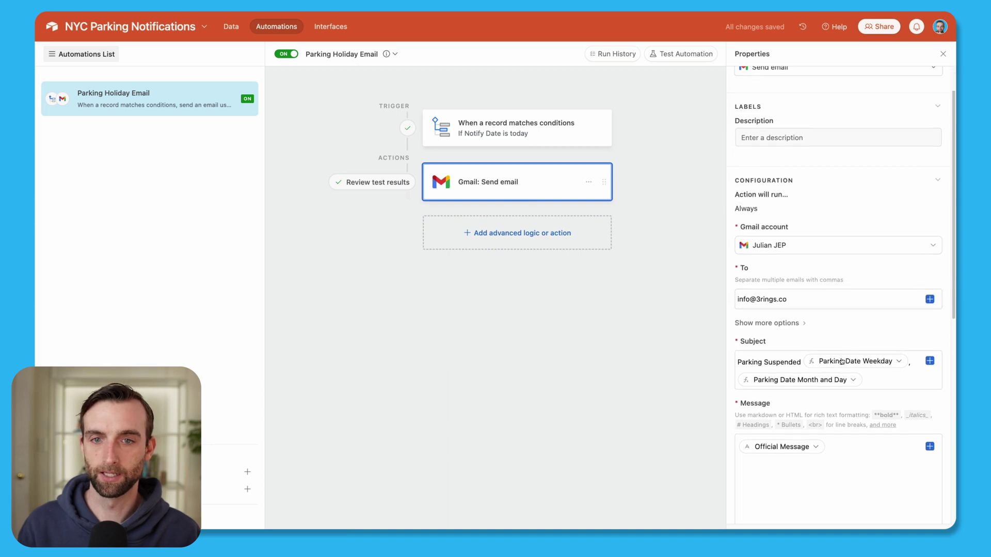
scroll(842, 362, down, 4)
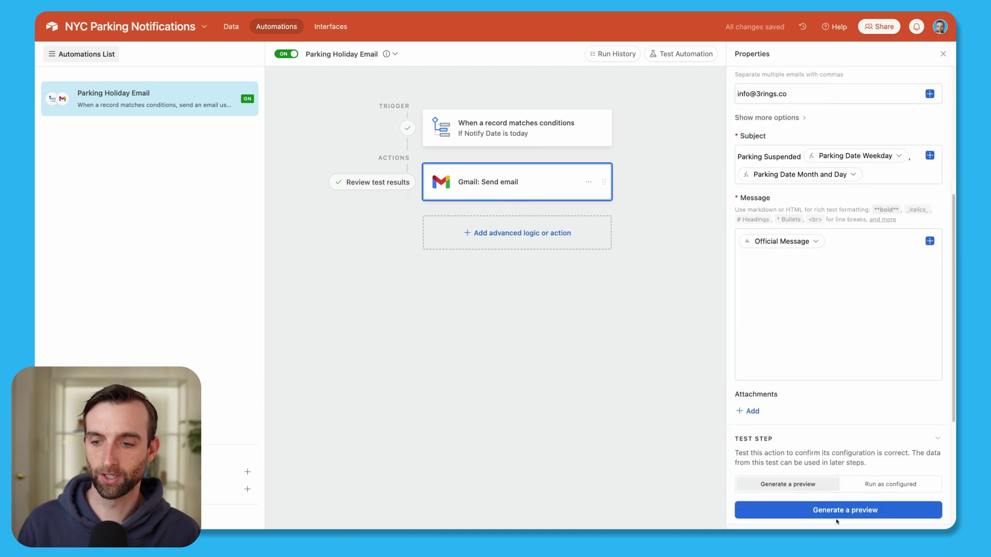
click(838, 514)
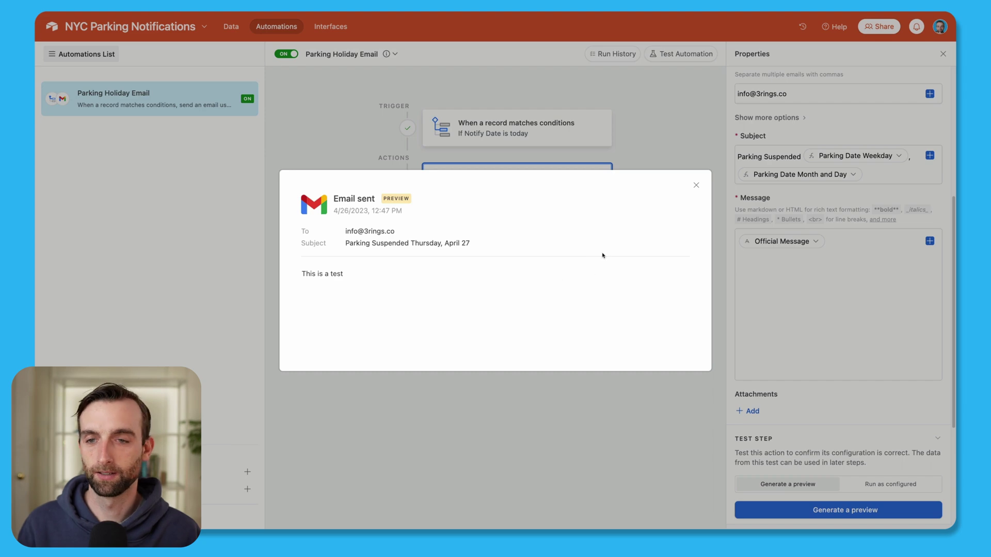
Close the Email sent preview and return to the Parking Holidays grid.
click(696, 185)
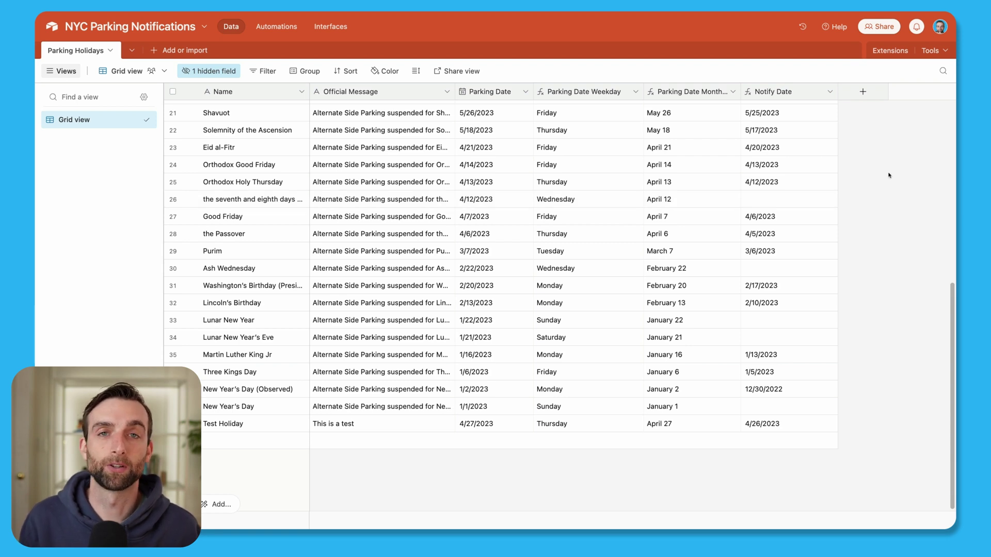
Scroll up to review the recalculated Notify Dates, with Test Holiday now on 4/25/2023.
scroll(912, 345, up, 1)
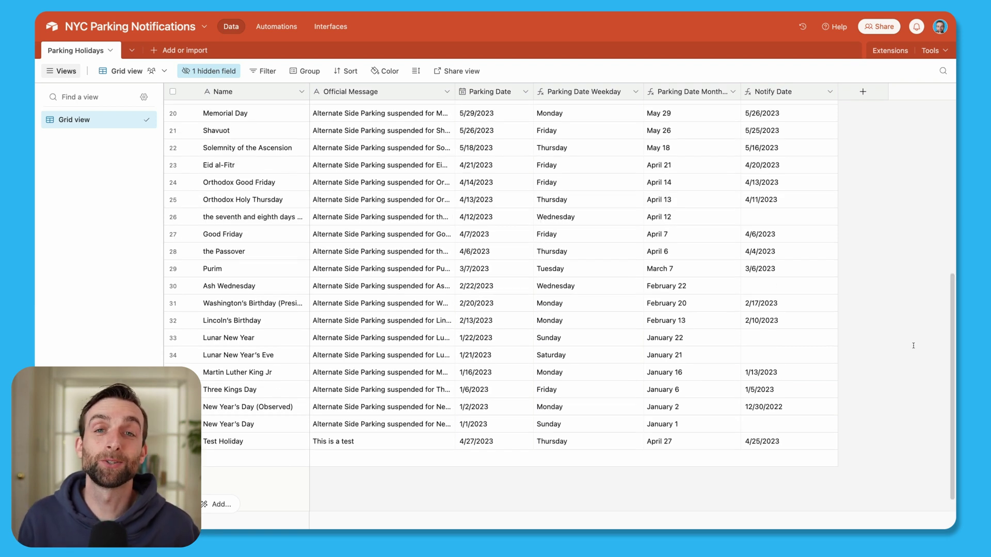